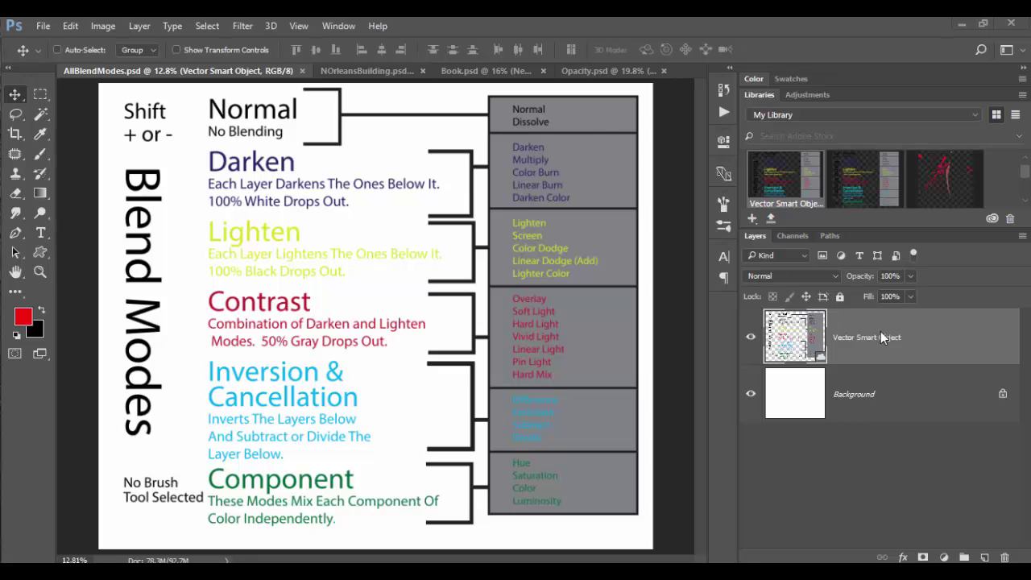
Step: Leave the current layer at Normal blending and switch to the Opacity.psd document
{"action": "left_click", "coordinate": [824, 275]}
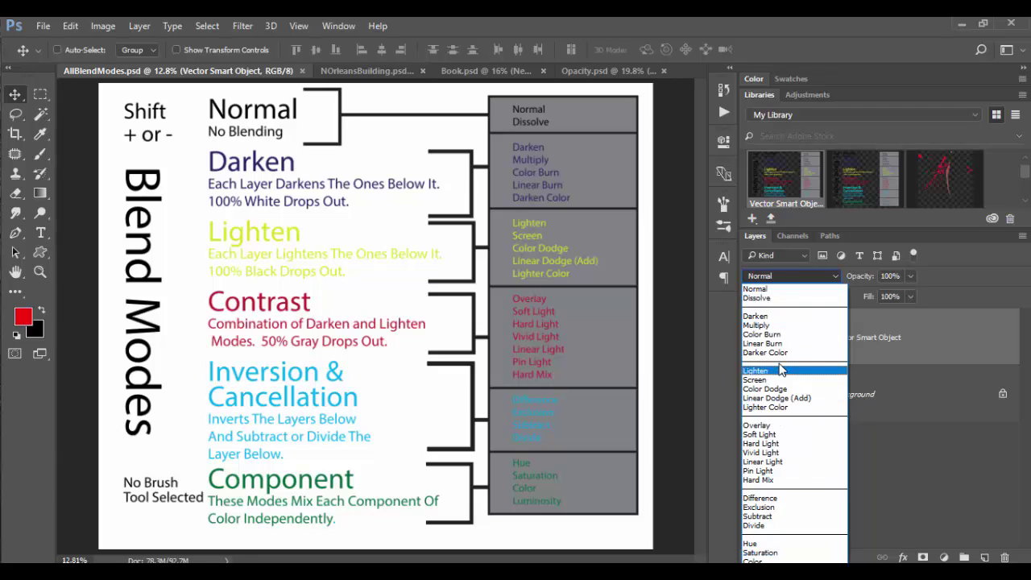
{"action": "left_click", "coordinate": [905, 325]}
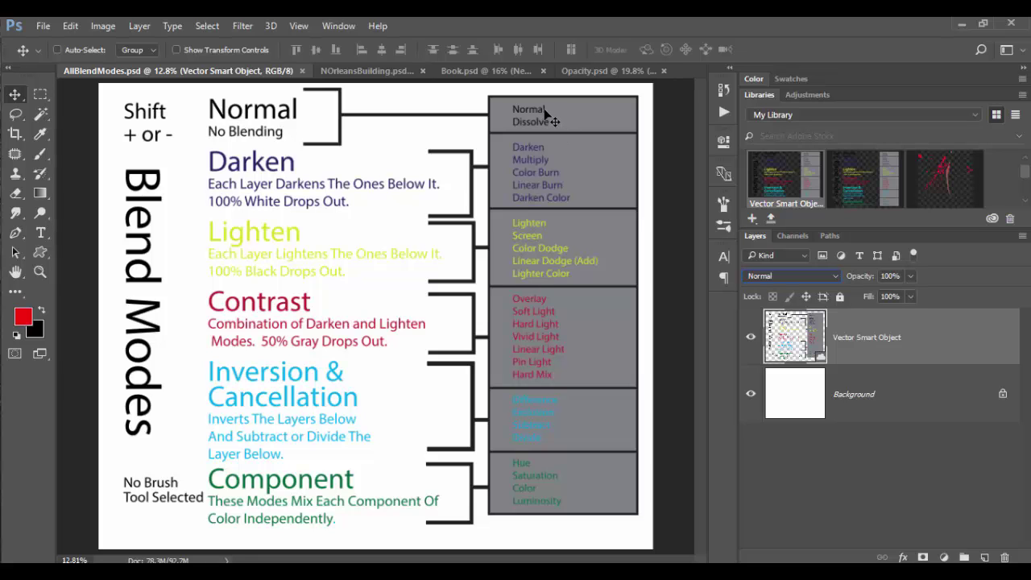
{"action": "left_click", "coordinate": [593, 70]}
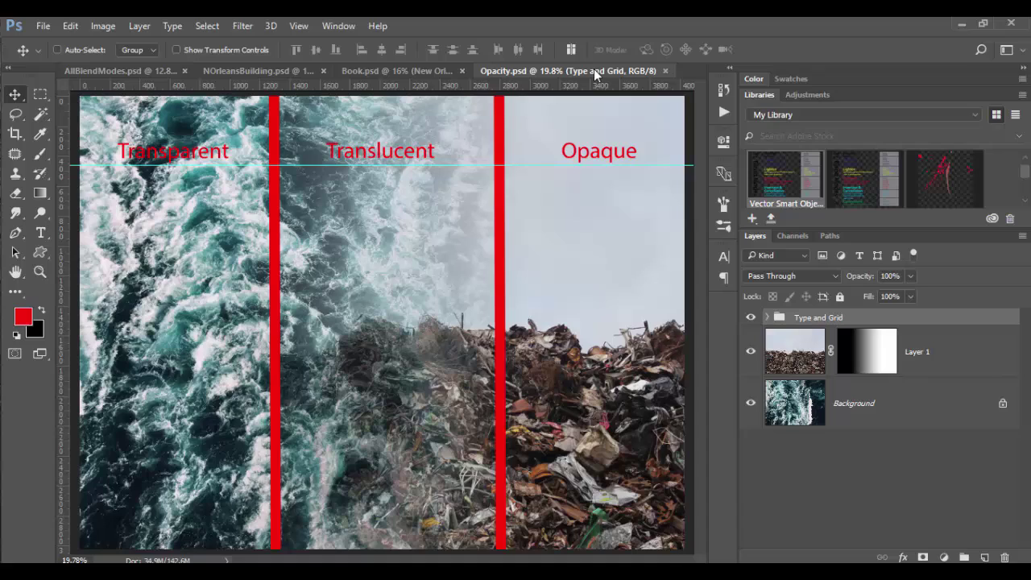
Step: Toggle the Type and Grid group, the rubble layer and Layer 1's mask to compare the ocean blend
{"action": "left_click", "coordinate": [752, 319]}
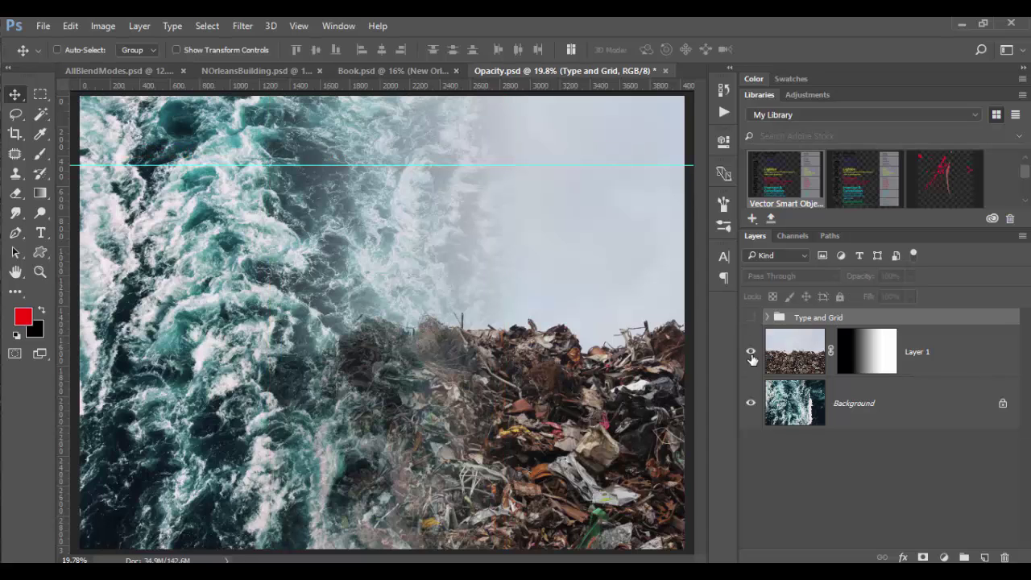
{"action": "left_click", "coordinate": [752, 355]}
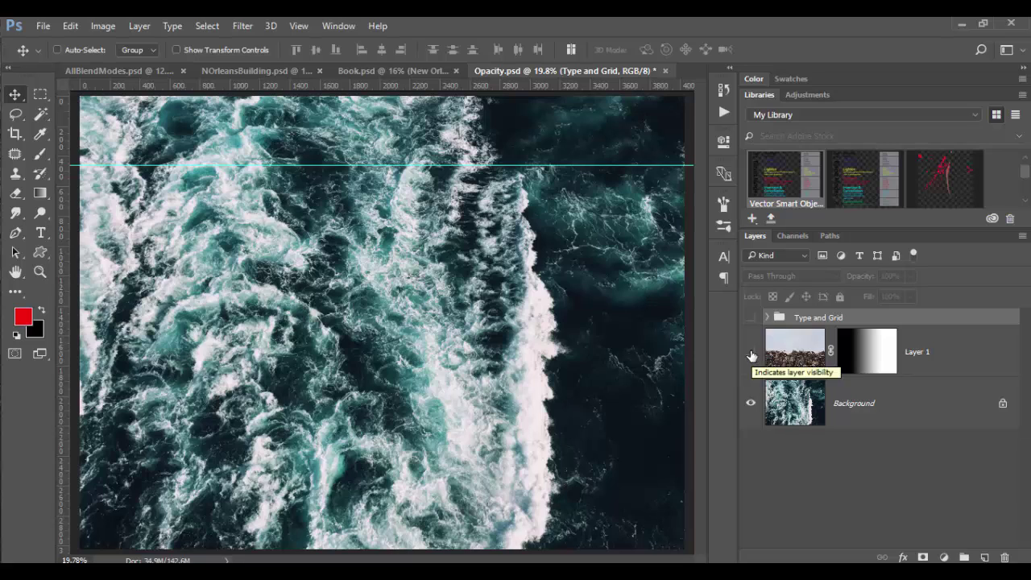
{"action": "left_click", "coordinate": [752, 355]}
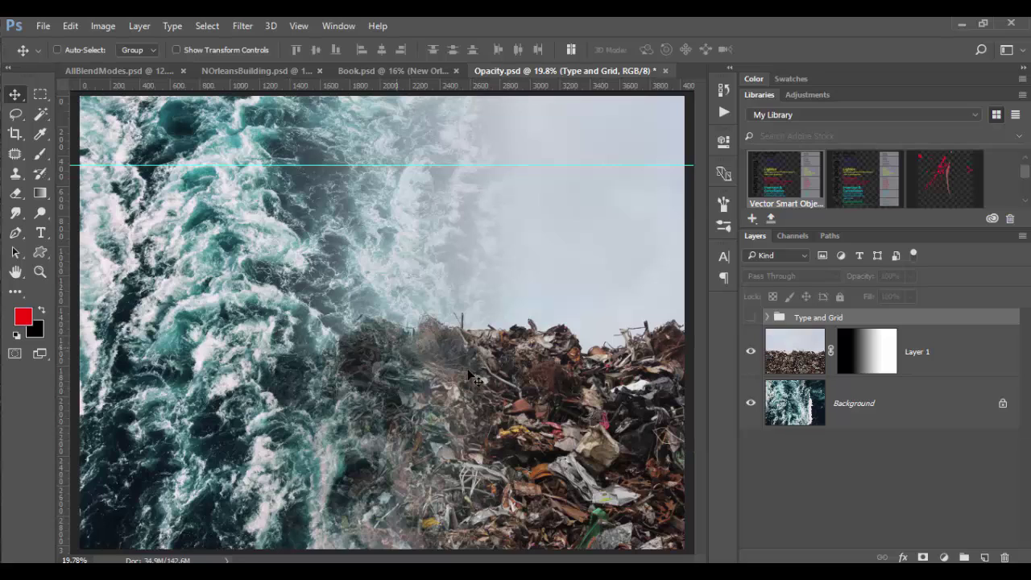
{"action": "left_click", "coordinate": [863, 360], "text": "shift"}
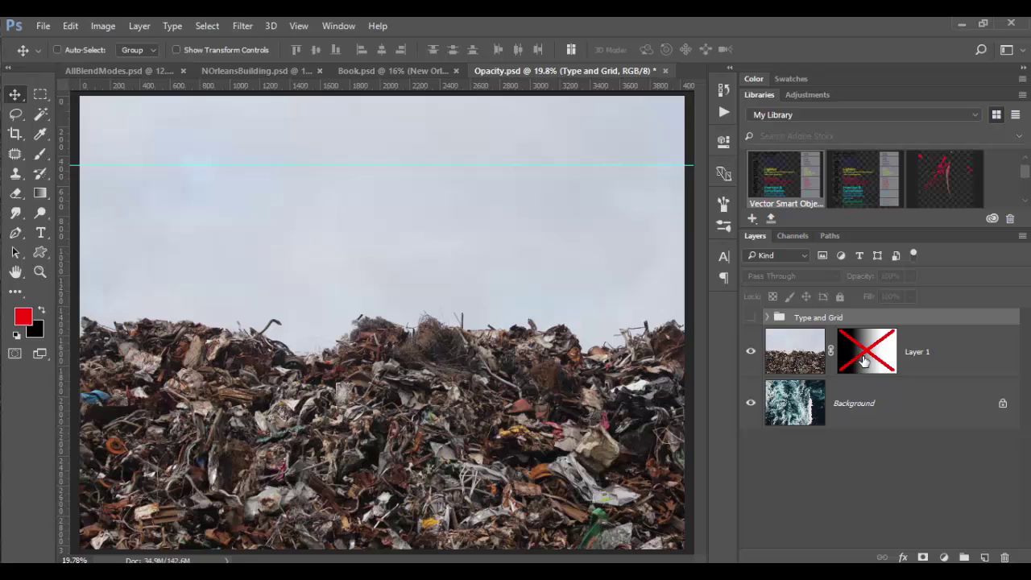
{"action": "left_click", "coordinate": [863, 361], "text": "shift"}
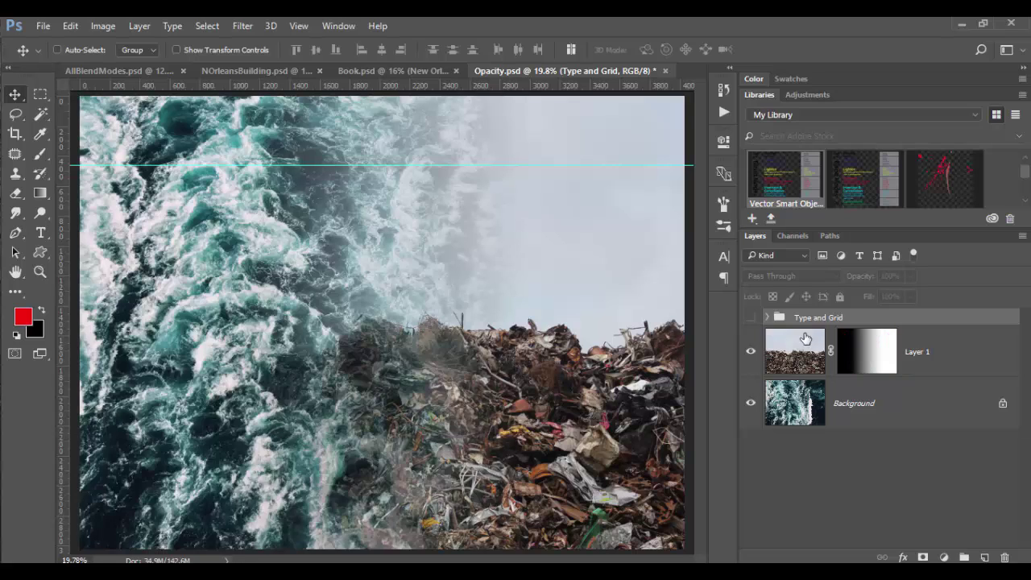
{"action": "left_click", "coordinate": [750, 318]}
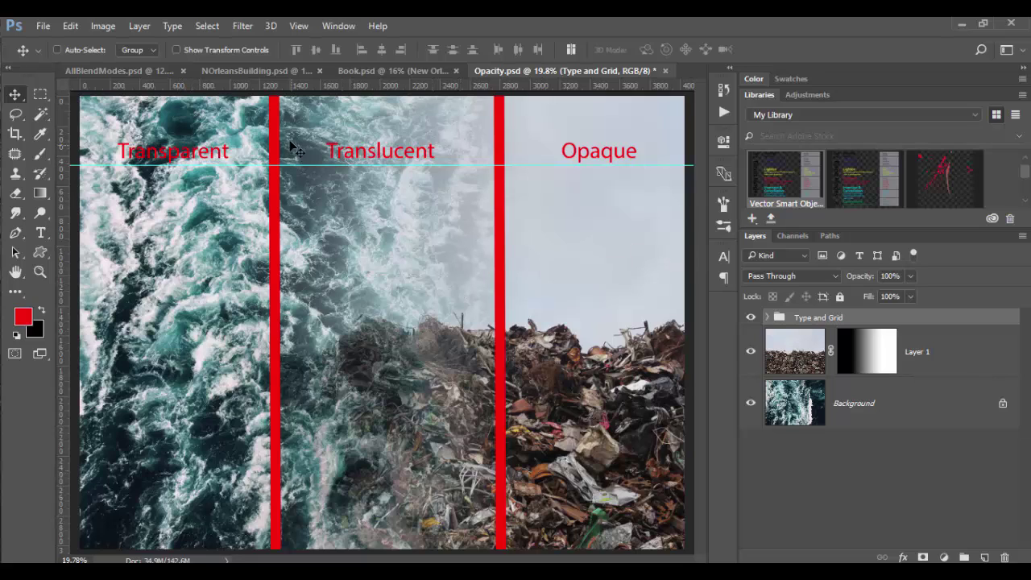
Step: Switch to AllBlendModes.psd and set the chart layer to Dissolve
{"action": "left_click", "coordinate": [107, 72]}
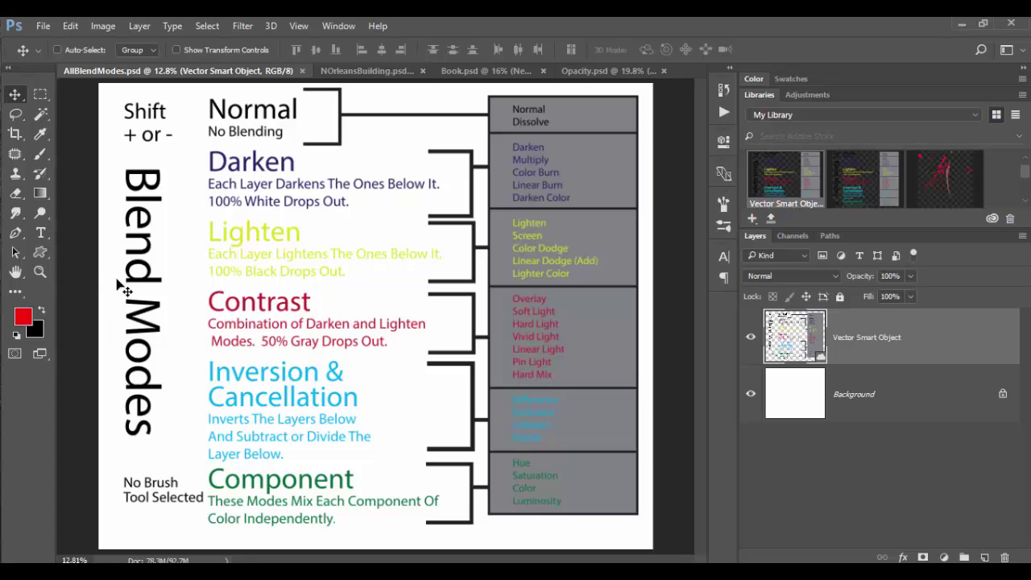
{"action": "left_click", "coordinate": [786, 276]}
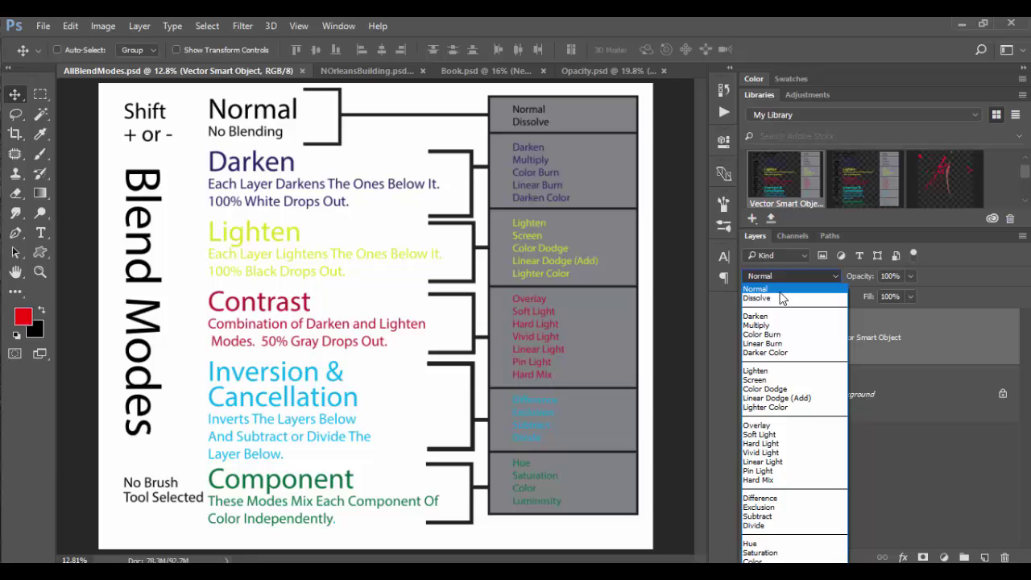
{"action": "left_click", "coordinate": [779, 298]}
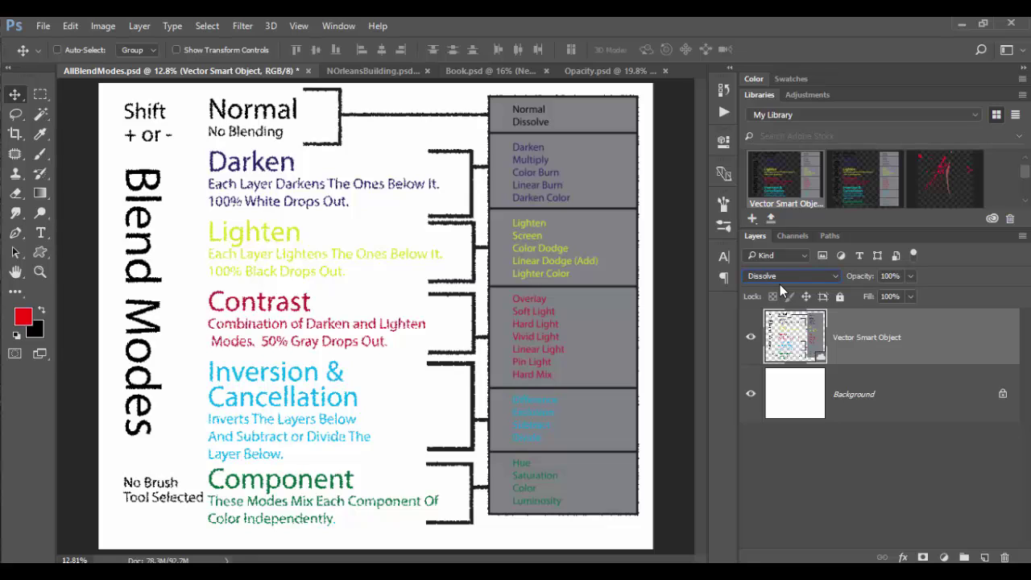
Step: Cycle the chart layer through Darken and Color Burn with Shift+/Shift-, ending at Normal
{"action": "key", "text": "shift+plus"}
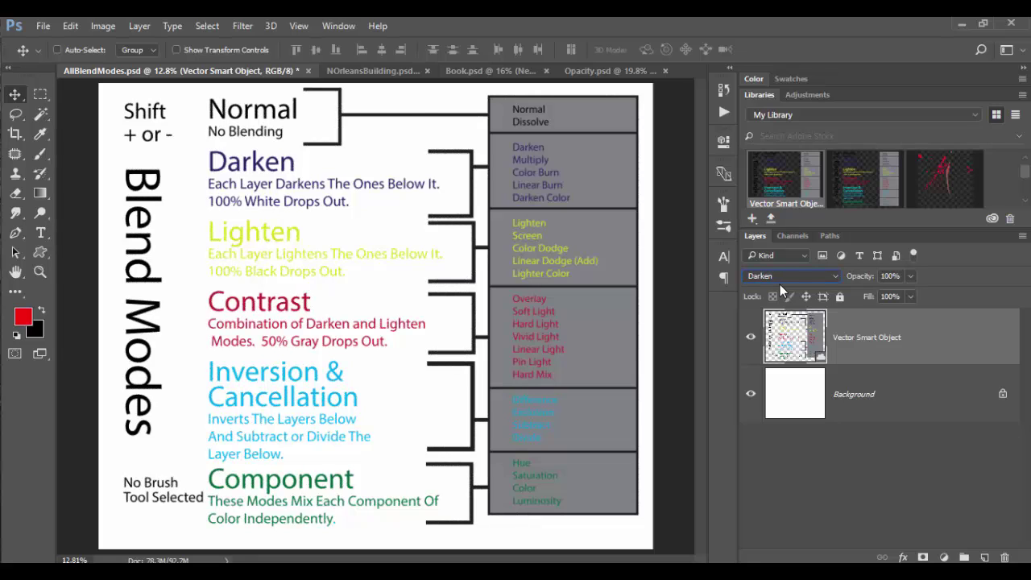
{"action": "key", "text": "shift+minus"}
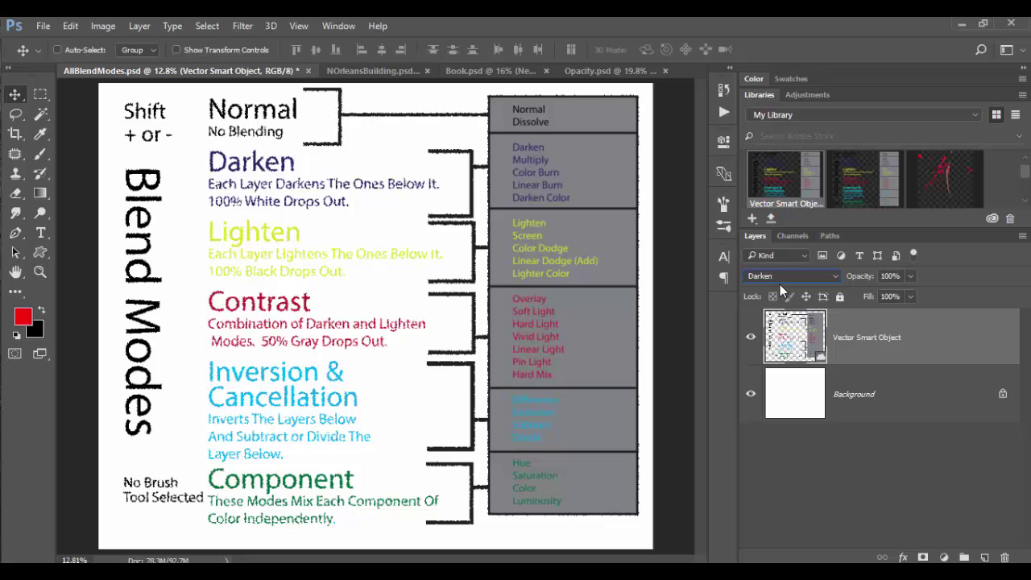
{"action": "key", "text": "shift+plus"}
{"action": "key", "text": "shift+plus"}
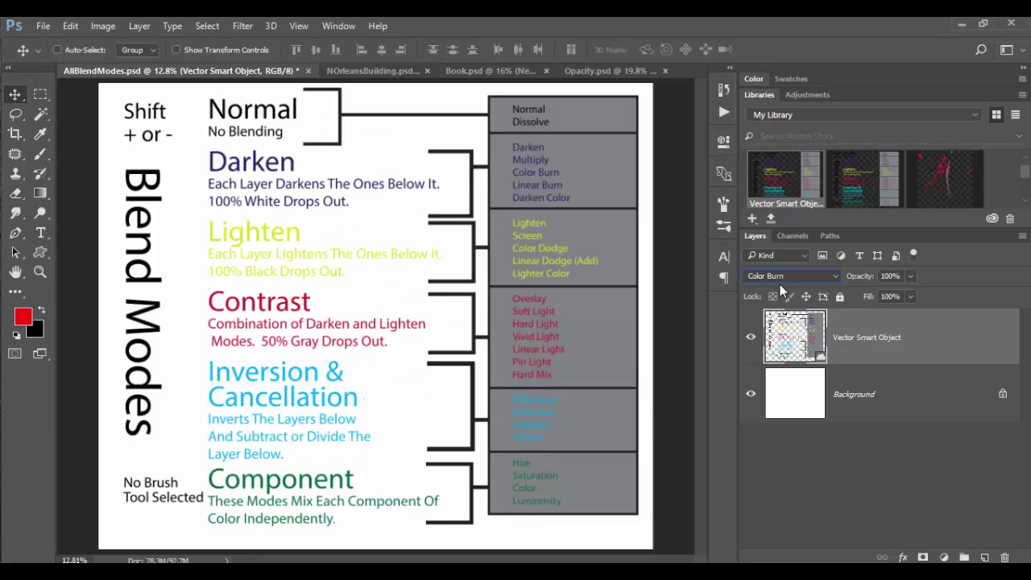
{"action": "key", "text": "shift+minus"}
{"action": "key", "text": "shift+minus"}
{"action": "key", "text": "shift+minus"}
{"action": "key", "text": "shift+minus"}
{"action": "key", "text": "shift+plus"}
{"action": "key", "text": "shift+plus"}
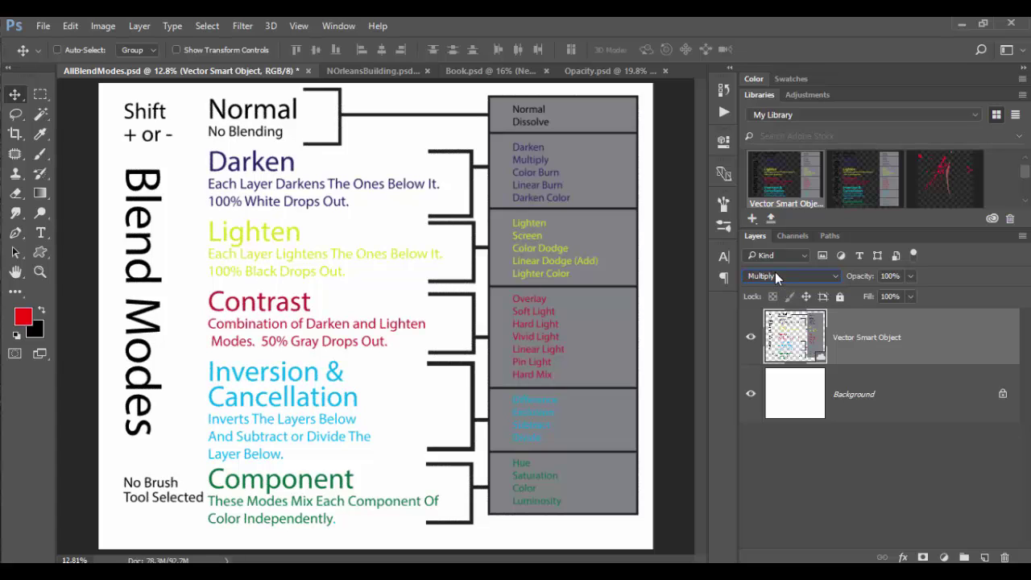
{"action": "key", "text": "shift+plus"}
{"action": "key", "text": "shift+plus"}
{"action": "key", "text": "shift+plus"}
{"action": "key", "text": "shift+plus"}
{"action": "key", "text": "shift+plus"}
{"action": "key", "text": "shift+plus"}
{"action": "key", "text": "shift+plus"}
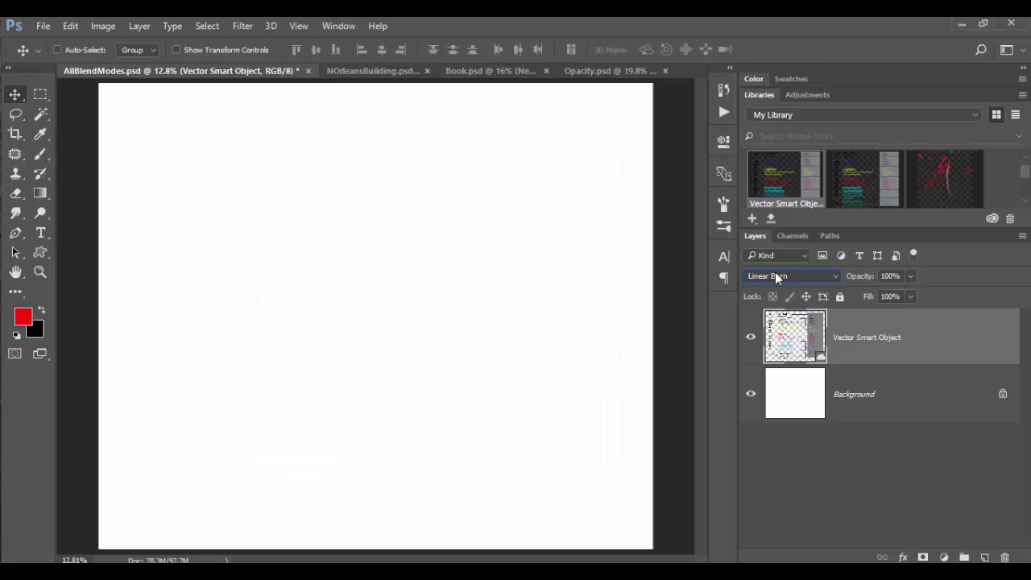
{"action": "key", "text": "shift+alt+n"}
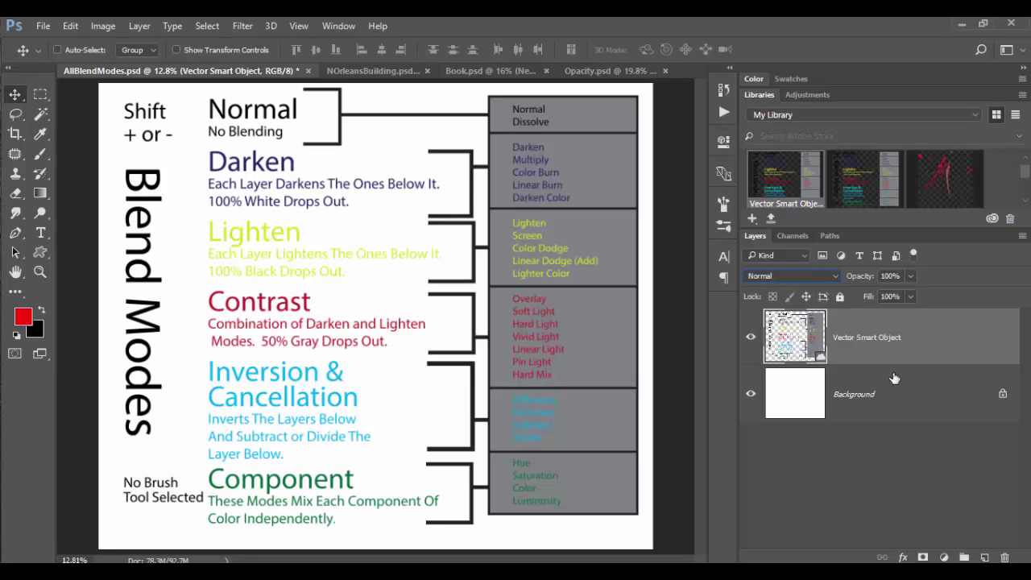
Step: Pick the Rectangular Marquee tool and cycle the chart layer's blend mode, returning to Normal
{"action": "left_click", "coordinate": [41, 95]}
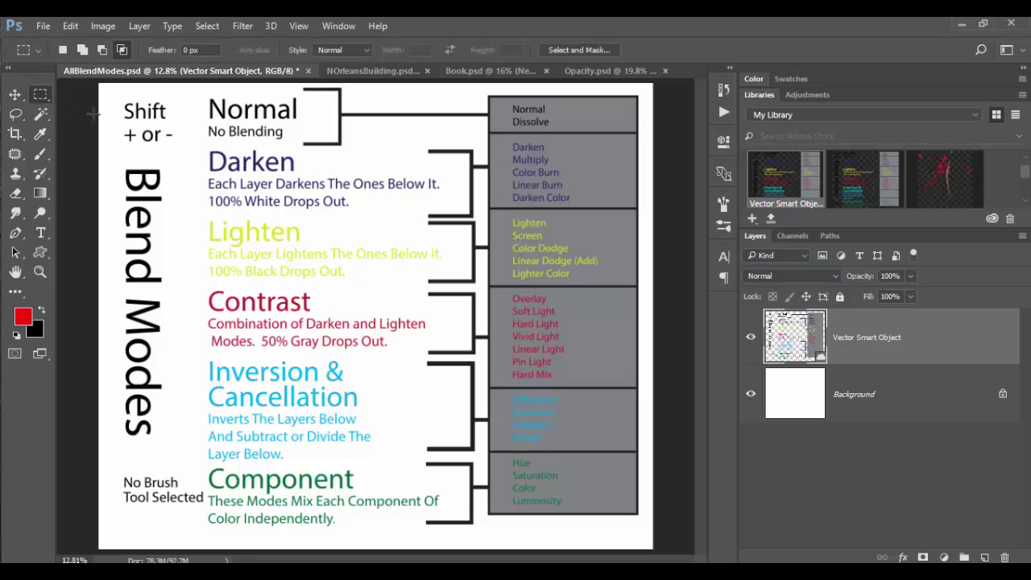
{"action": "left_click", "coordinate": [772, 276]}
{"action": "left_click", "coordinate": [766, 275]}
{"action": "key", "text": "shift+plus"}
{"action": "key", "text": "shift+plus"}
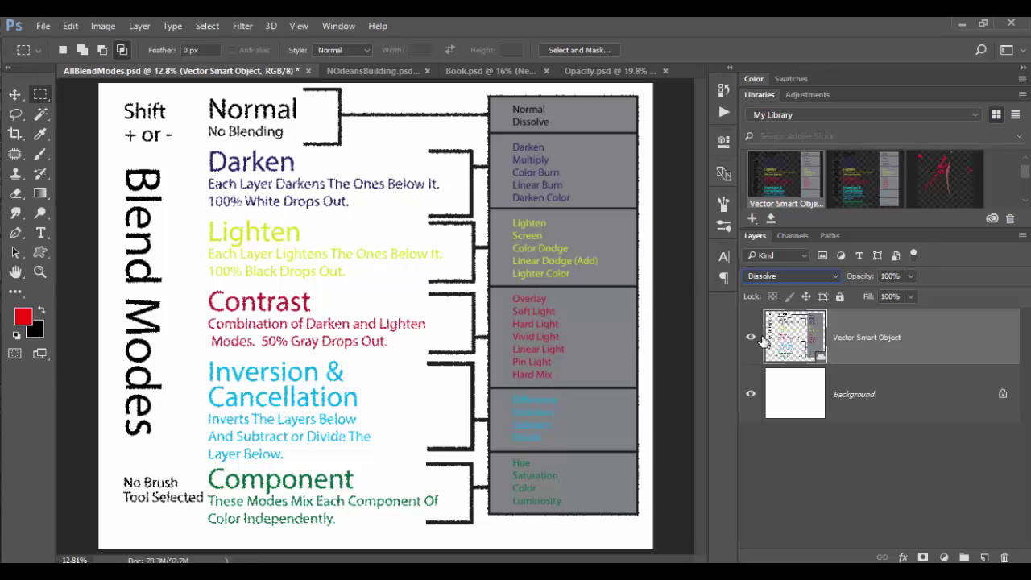
{"action": "key", "text": "shift+minus"}
{"action": "key", "text": "shift+minus"}
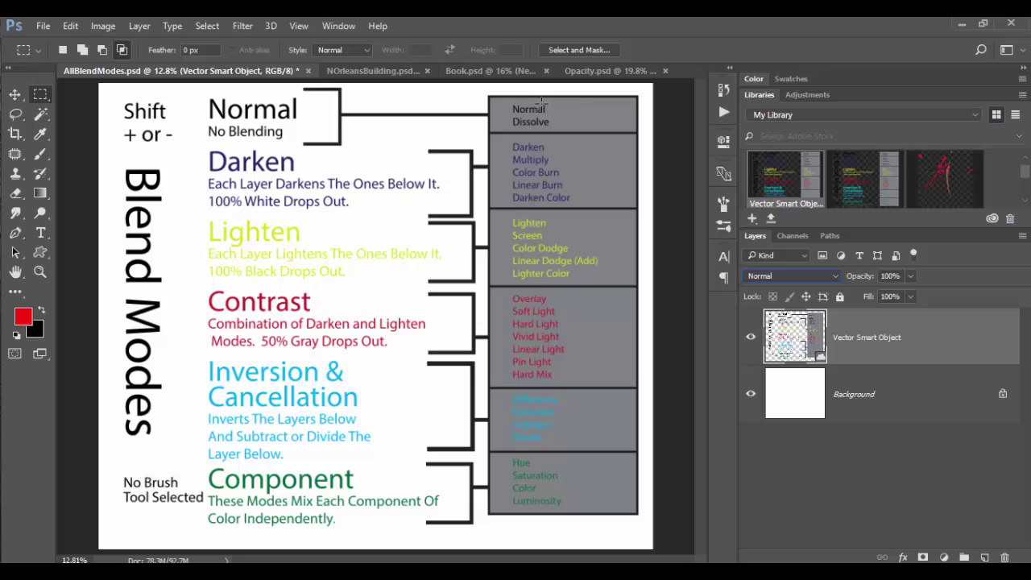
Step: In NOrleansBuilding.psd, turn Layer 0's mask off and on to compare the full photo and isolated building
{"action": "left_click", "coordinate": [373, 76]}
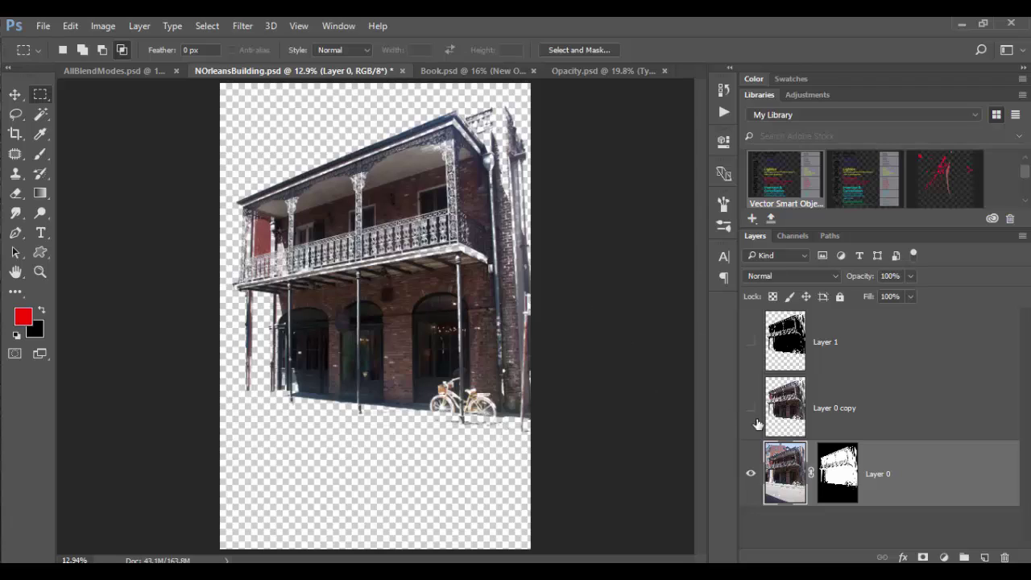
{"action": "left_click", "coordinate": [840, 475]}
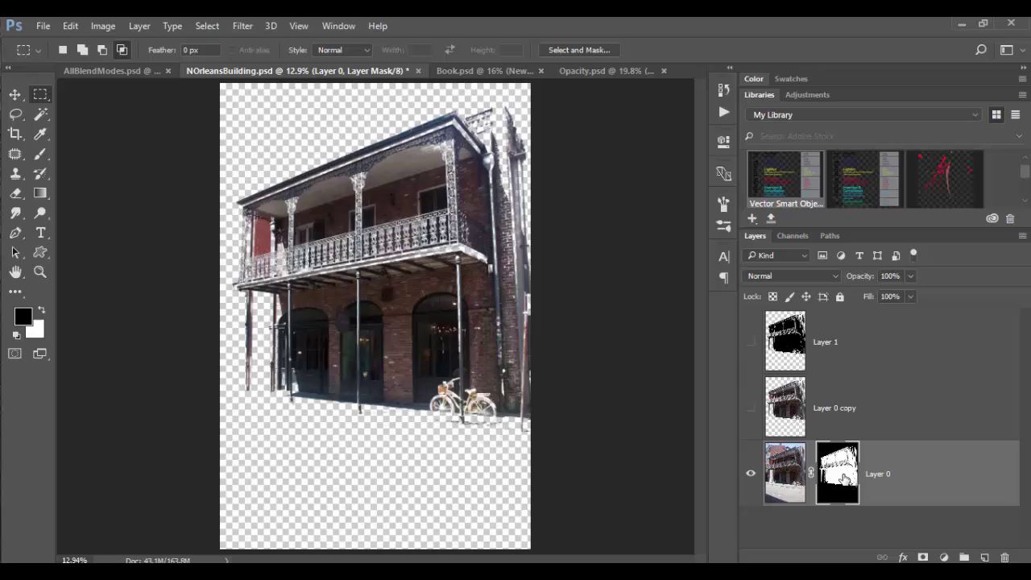
{"action": "left_click", "coordinate": [843, 479], "text": "shift"}
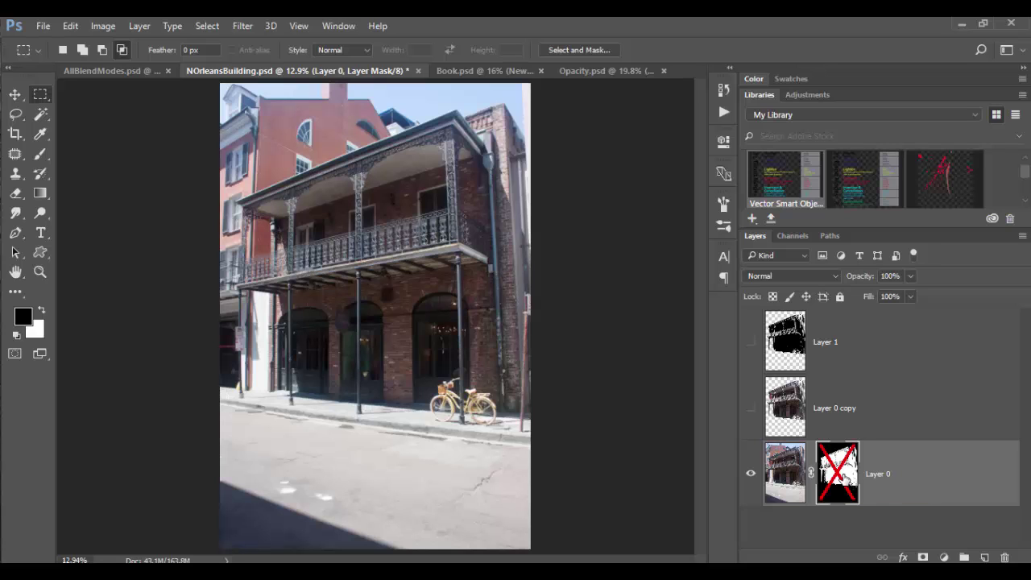
{"action": "left_click", "coordinate": [843, 478], "text": "shift"}
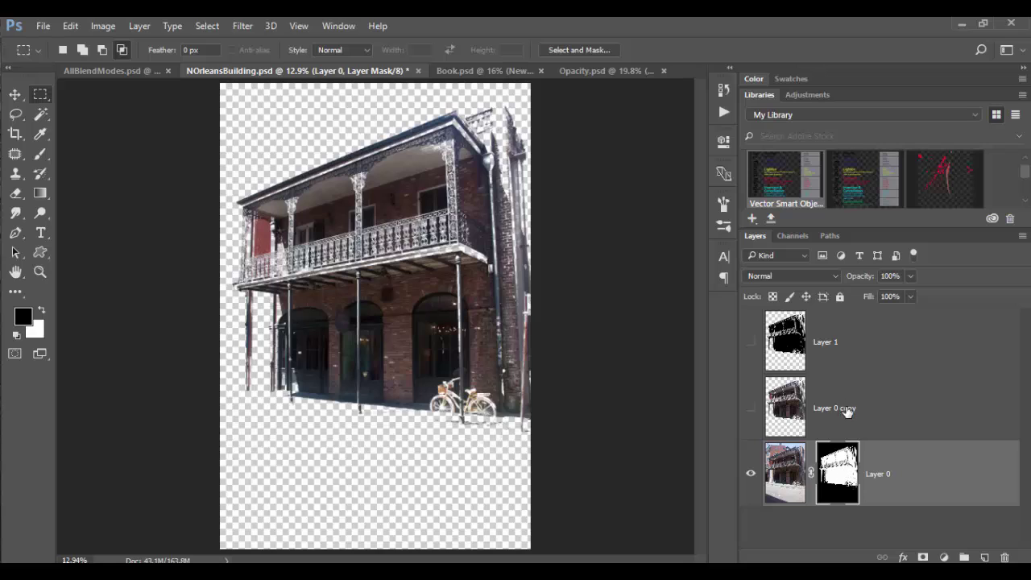
Step: Show and hide the black silhouette layer, then switch to Book.psd
{"action": "left_click", "coordinate": [749, 345]}
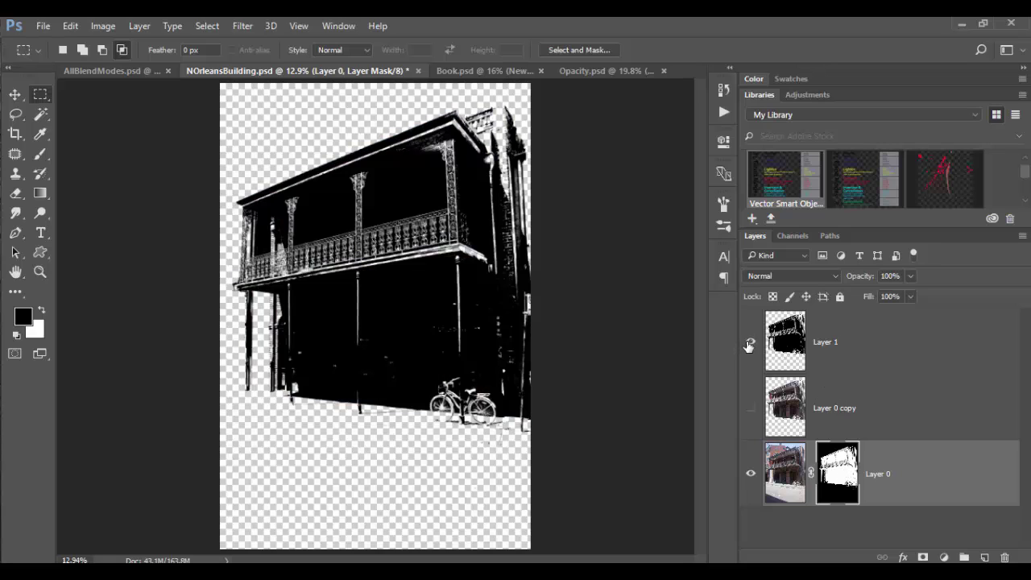
{"action": "left_click", "coordinate": [749, 345]}
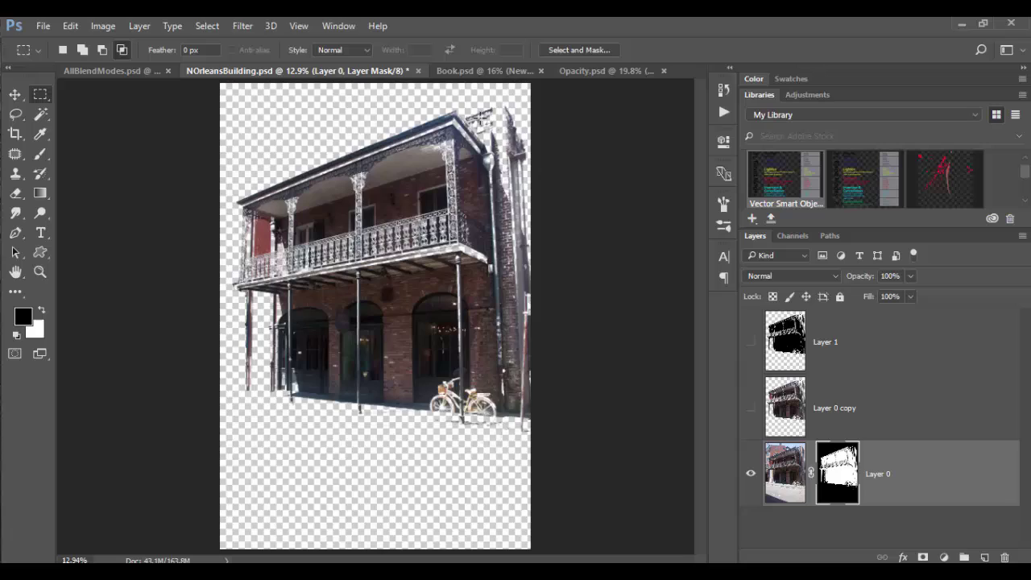
{"action": "left_click", "coordinate": [471, 71]}
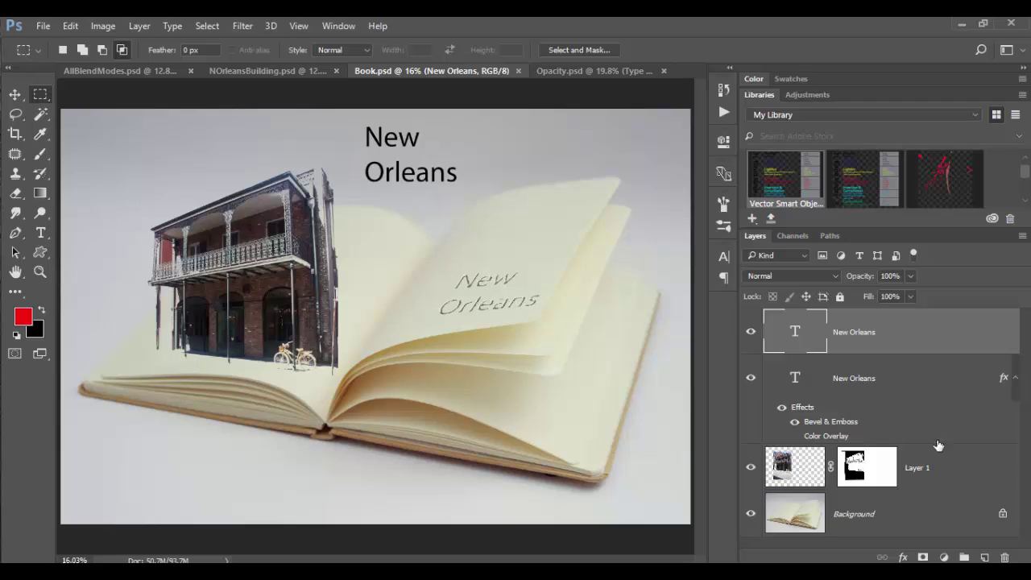
Step: Select building Layer 1, zoom to the doorway and bicycle, and set it to Dissolve
{"action": "left_click", "coordinate": [938, 474]}
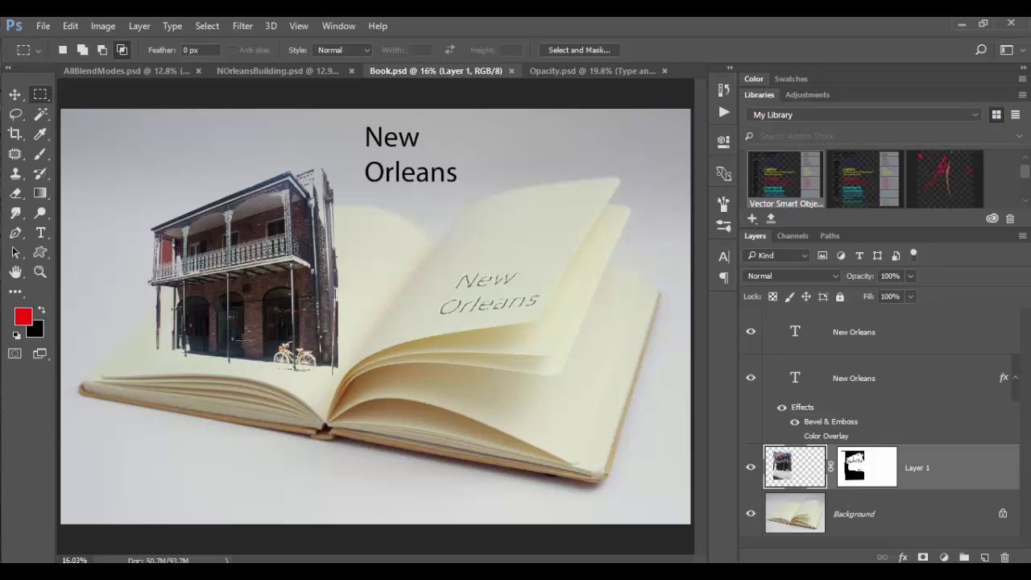
{"action": "key", "text": "z"}
{"action": "left_click_drag", "start_coordinate": [188, 301], "coordinate": [201, 331]}
{"action": "left_click_drag", "start_coordinate": [483, 456], "coordinate": [272, 473]}
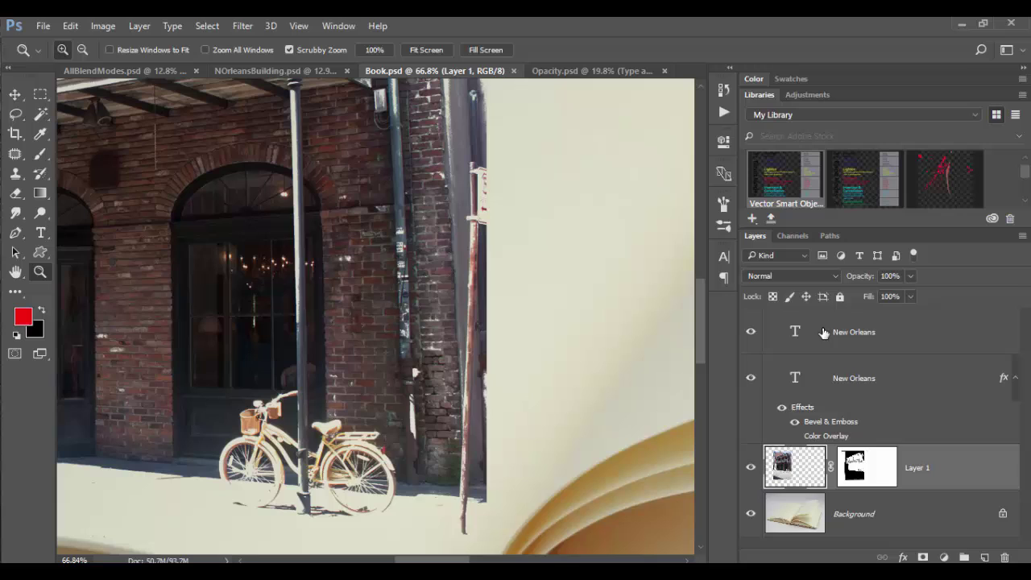
{"action": "left_click", "coordinate": [798, 276]}
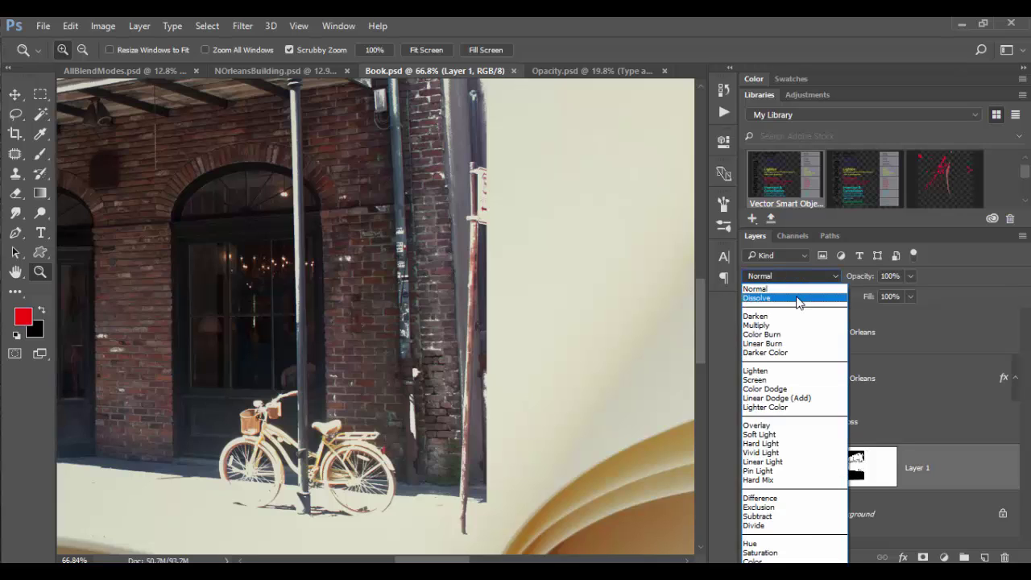
{"action": "left_click", "coordinate": [797, 298]}
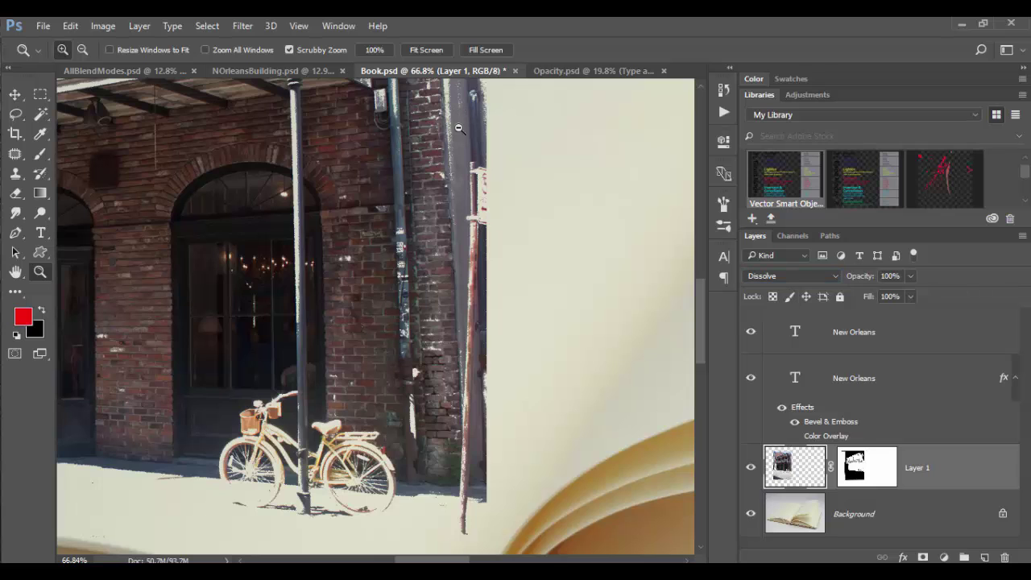
Step: Inspect the speckled building edges up close, then return the layer to Normal blending
{"action": "left_click_drag", "start_coordinate": [458, 128], "coordinate": [508, 129]}
{"action": "left_click_drag", "start_coordinate": [467, 266], "coordinate": [462, 362]}
{"action": "left_click_drag", "start_coordinate": [450, 318], "coordinate": [550, 418]}
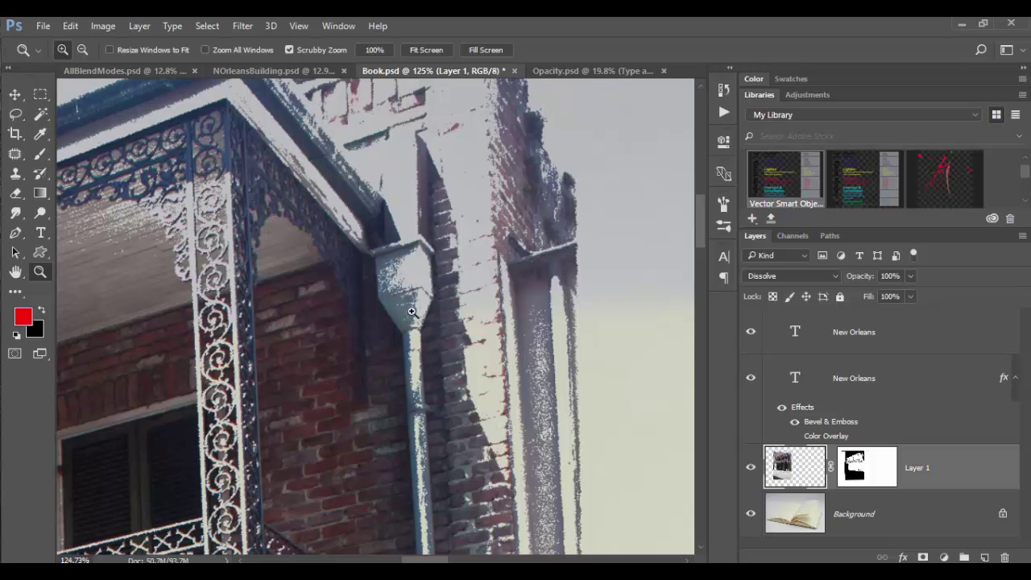
{"action": "left_click_drag", "start_coordinate": [414, 311], "coordinate": [441, 311]}
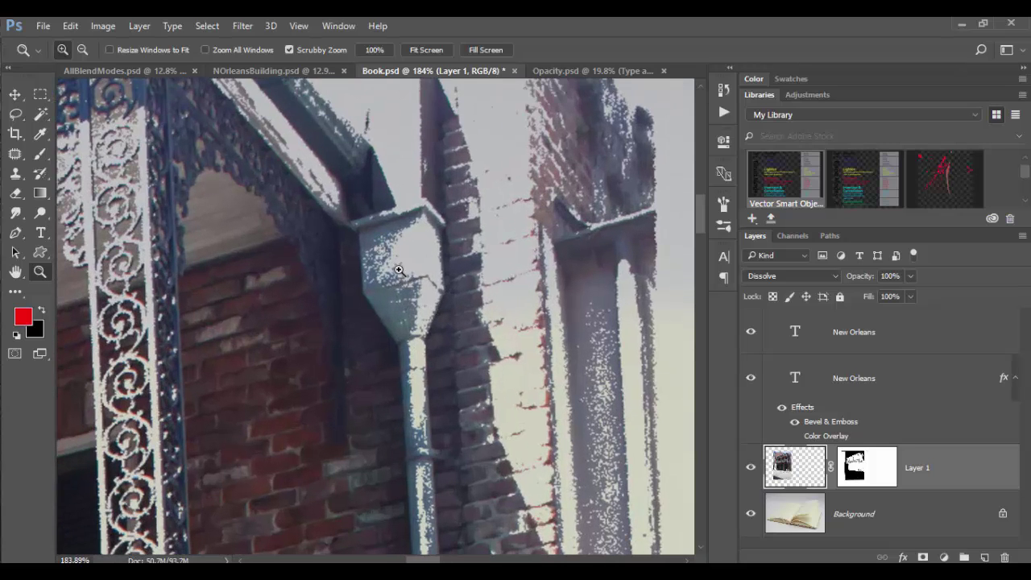
{"action": "left_click_drag", "start_coordinate": [586, 364], "coordinate": [545, 352]}
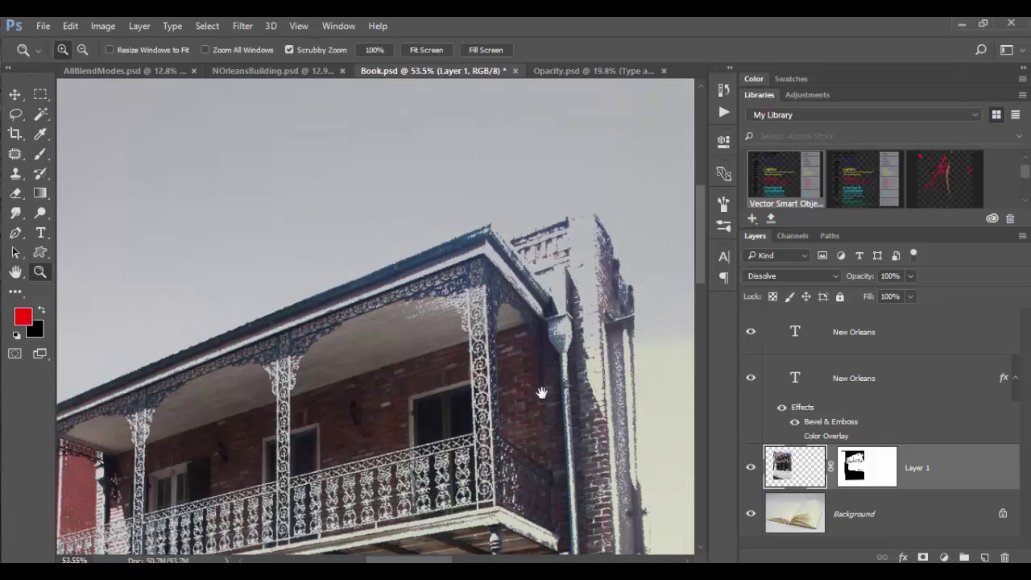
{"action": "left_click_drag", "start_coordinate": [540, 391], "coordinate": [450, 368]}
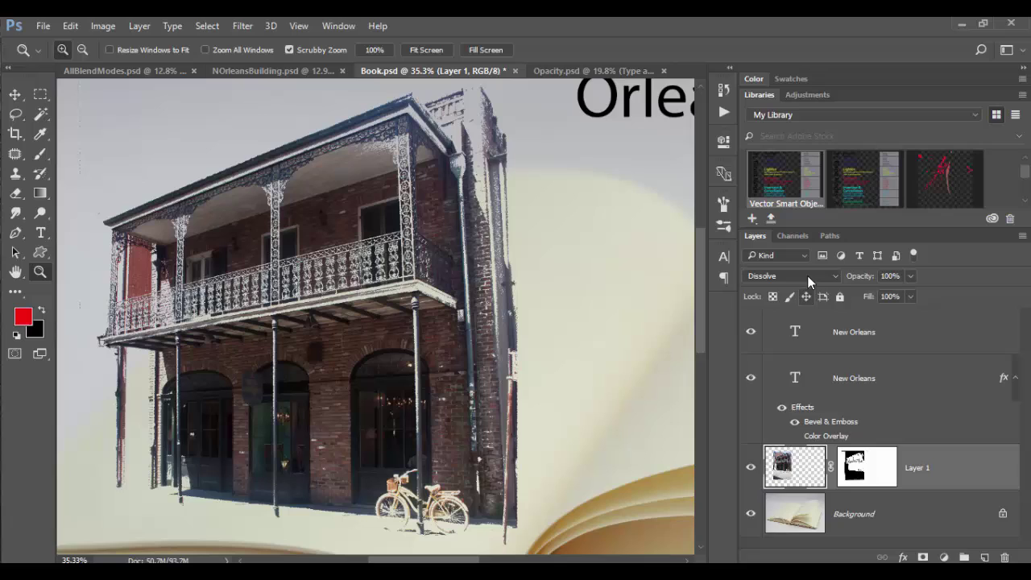
{"action": "left_click", "coordinate": [807, 274]}
{"action": "left_click", "coordinate": [803, 286]}
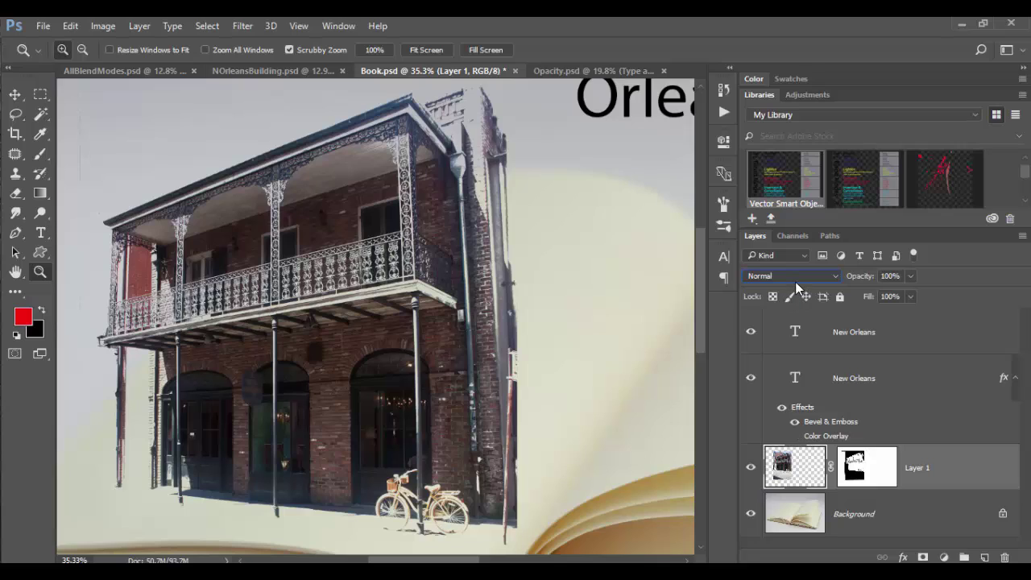
Step: Try lowering the building layer's opacity, leaving it at 100%
{"action": "left_click", "coordinate": [913, 276]}
{"action": "left_click_drag", "start_coordinate": [912, 292], "coordinate": [951, 299]}
{"action": "left_click", "coordinate": [916, 277]}
{"action": "left_click_drag", "start_coordinate": [584, 403], "coordinate": [531, 376]}
Step: Set the building layer back to Dissolve and zoom in on its speckled edge and the Orleans text
{"action": "left_click", "coordinate": [782, 281]}
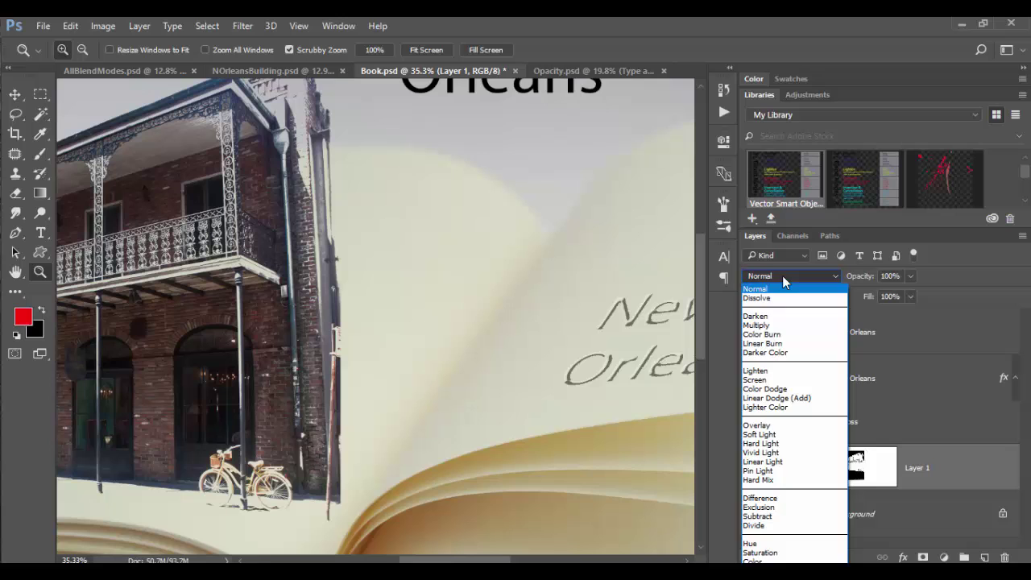
{"action": "left_click", "coordinate": [783, 282]}
{"action": "left_click", "coordinate": [782, 276]}
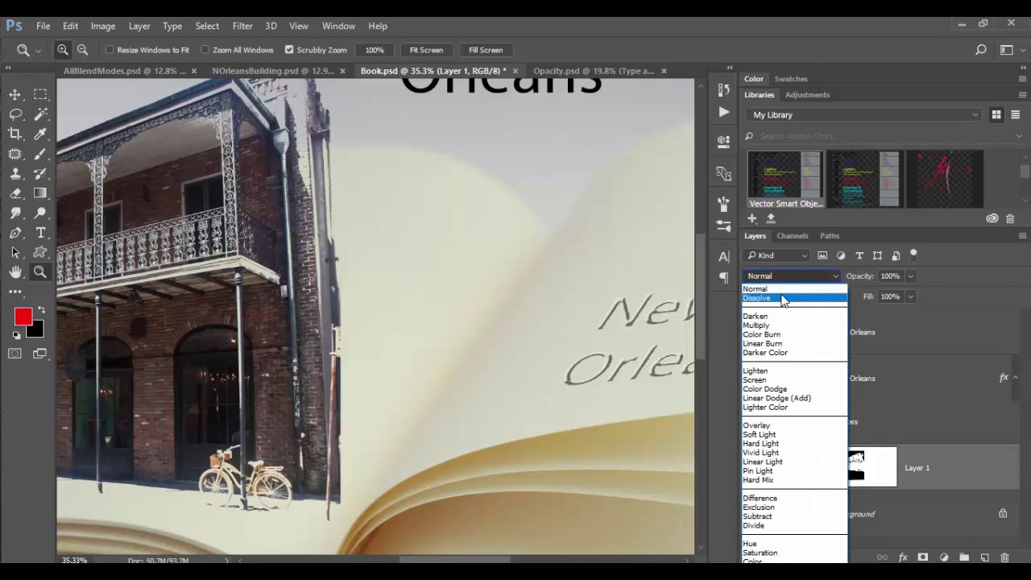
{"action": "left_click", "coordinate": [778, 291]}
{"action": "left_click_drag", "start_coordinate": [330, 242], "coordinate": [380, 249]}
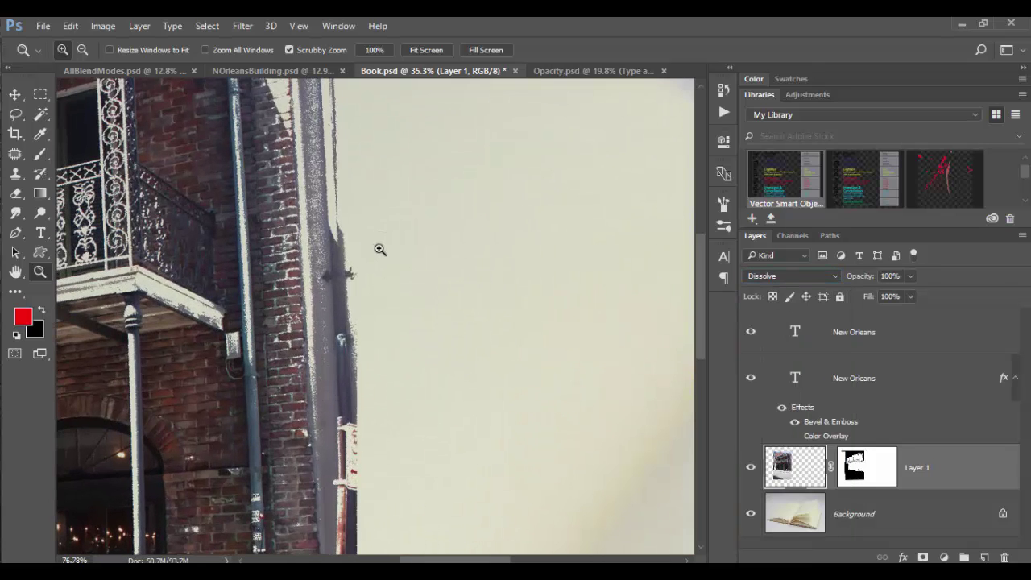
{"action": "left_click_drag", "start_coordinate": [380, 389], "coordinate": [330, 378]}
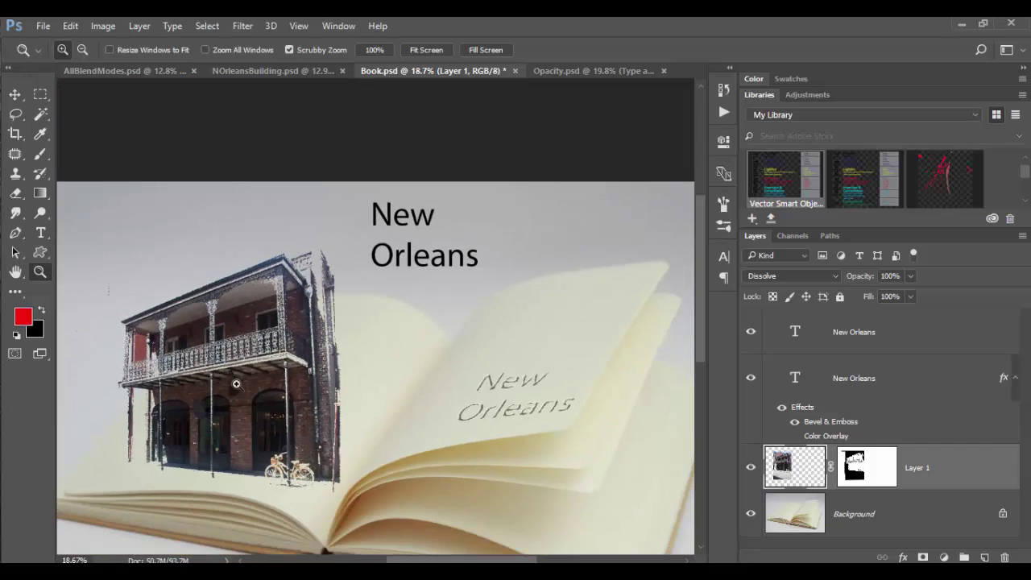
{"action": "left_click_drag", "start_coordinate": [437, 422], "coordinate": [342, 391]}
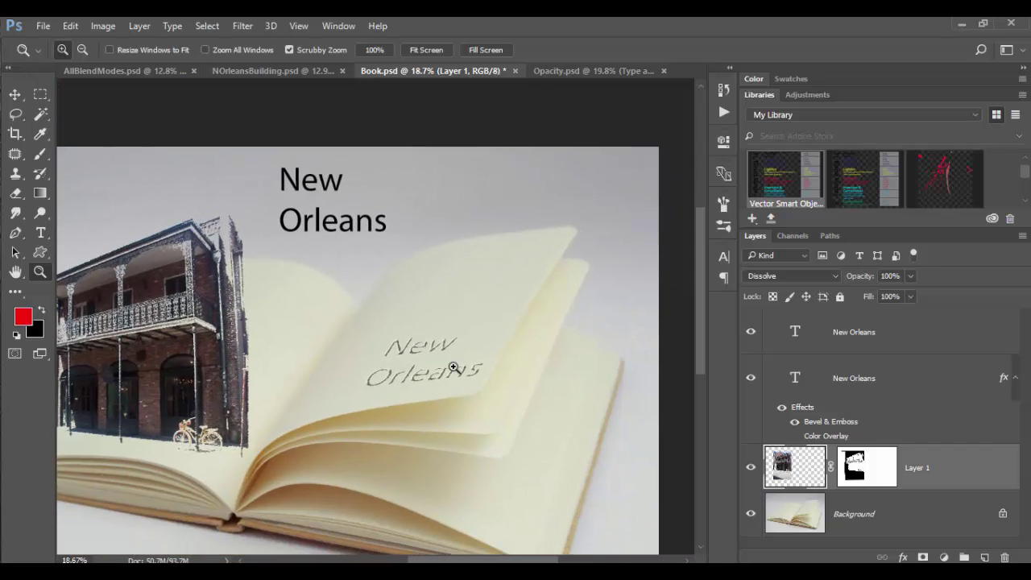
{"action": "left_click_drag", "start_coordinate": [473, 368], "coordinate": [511, 369]}
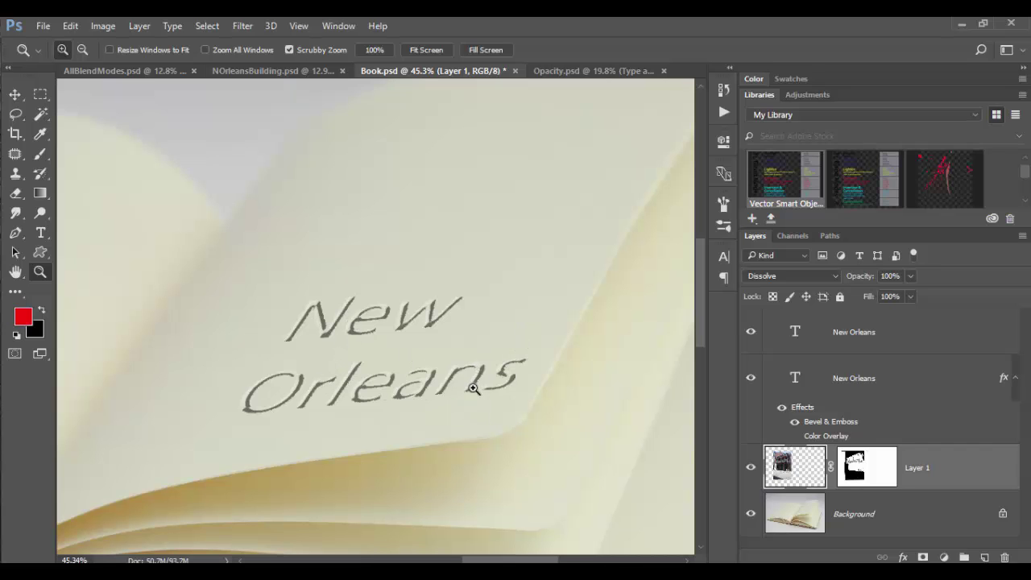
{"action": "left_click_drag", "start_coordinate": [475, 388], "coordinate": [414, 392]}
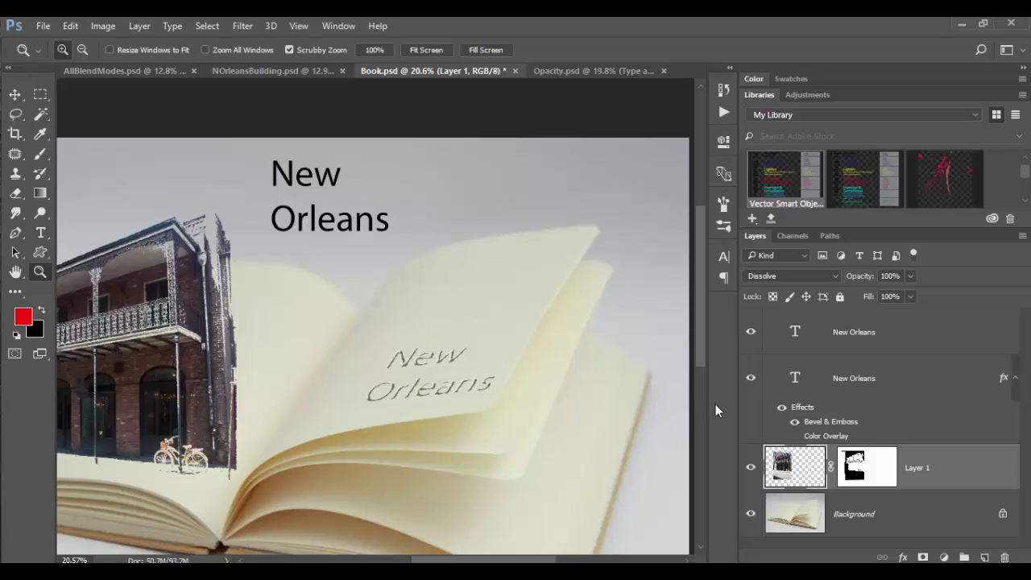
Step: Hide the embossed text layer and move the black New Orleans title onto the right page
{"action": "left_click", "coordinate": [750, 379]}
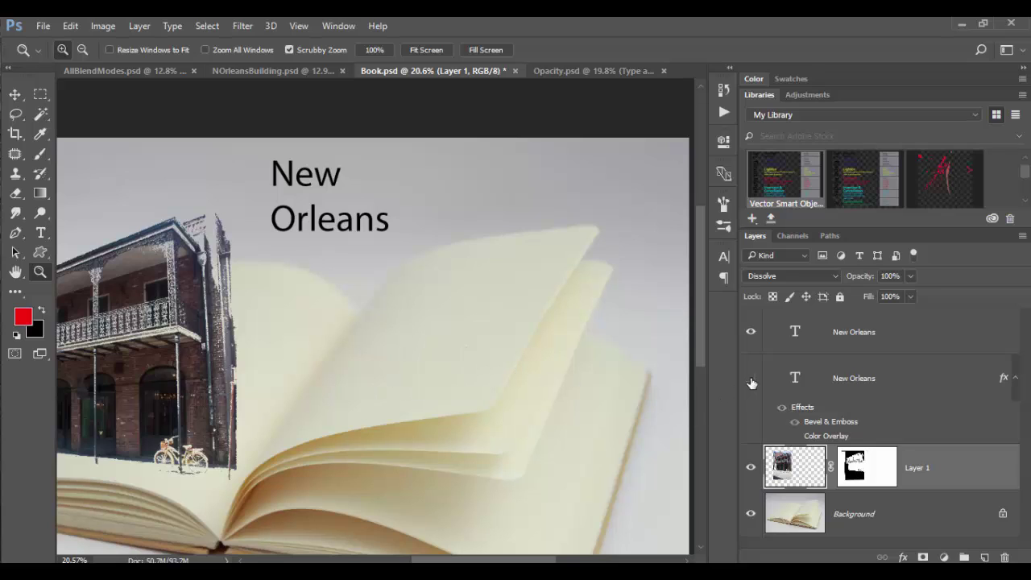
{"action": "left_click", "coordinate": [817, 328]}
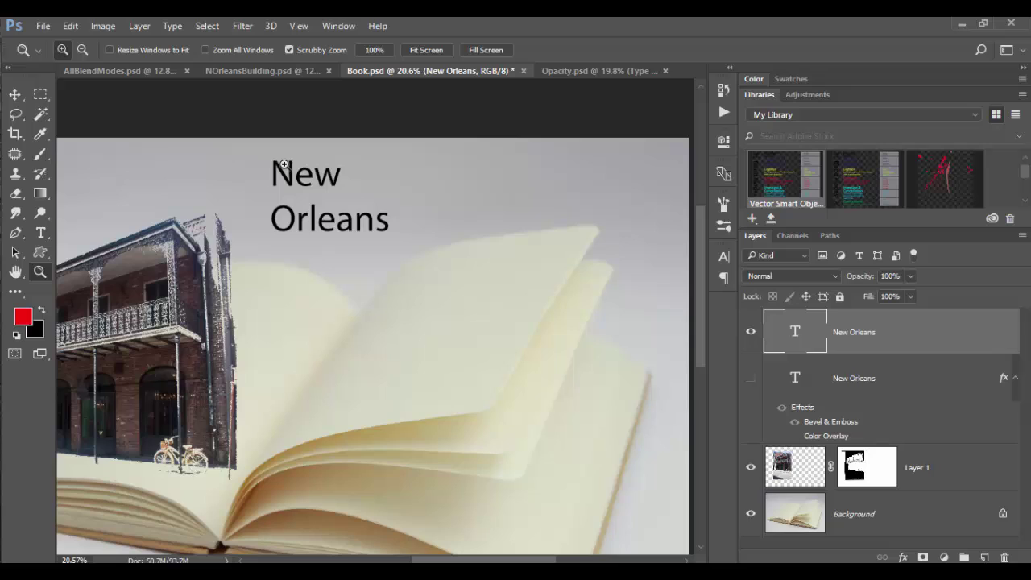
{"action": "left_click", "coordinate": [15, 94]}
{"action": "left_click_drag", "start_coordinate": [331, 202], "coordinate": [419, 383]}
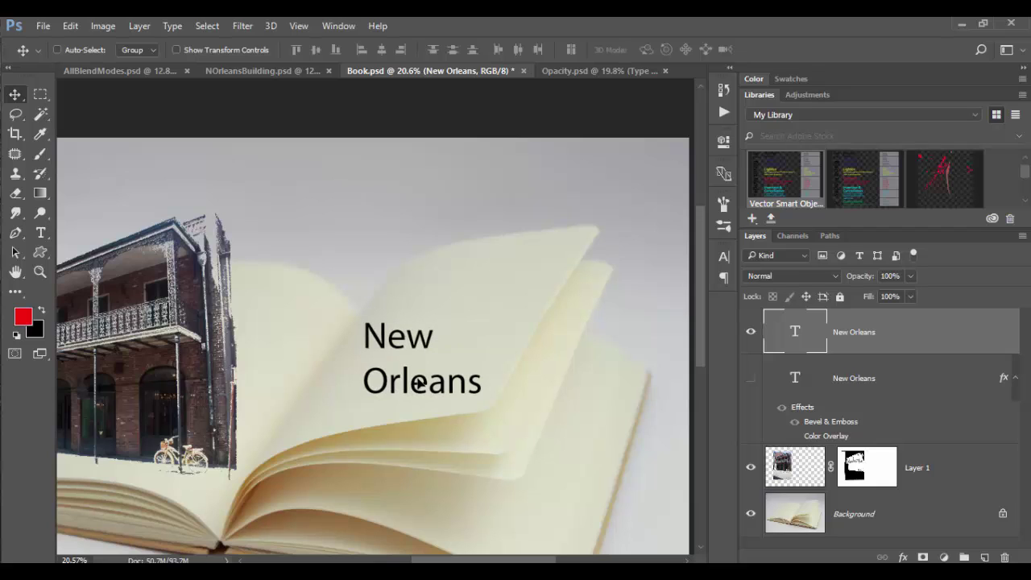
{"action": "key", "text": "ctrl+t"}
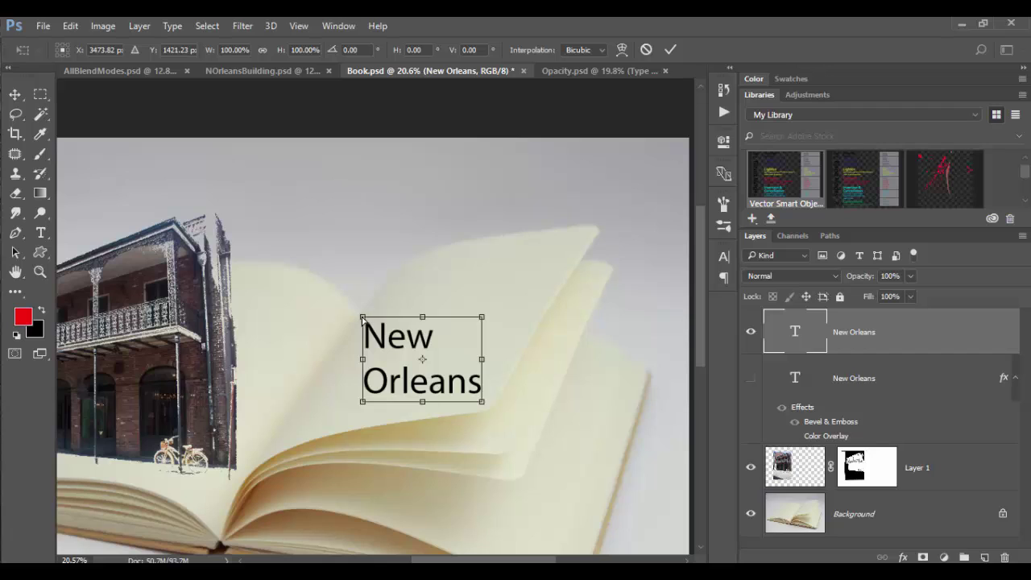
Step: Skew the New Orleans title's corners to match the right page's slant and commit the transform
{"action": "left_click_drag", "start_coordinate": [363, 317], "coordinate": [393, 332]}
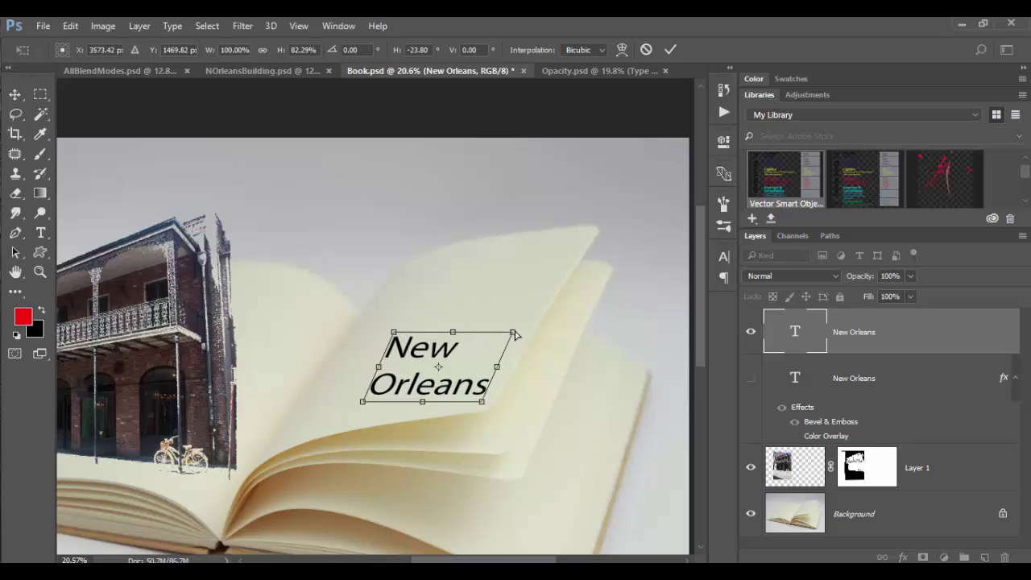
{"action": "left_click_drag", "start_coordinate": [481, 403], "coordinate": [483, 391]}
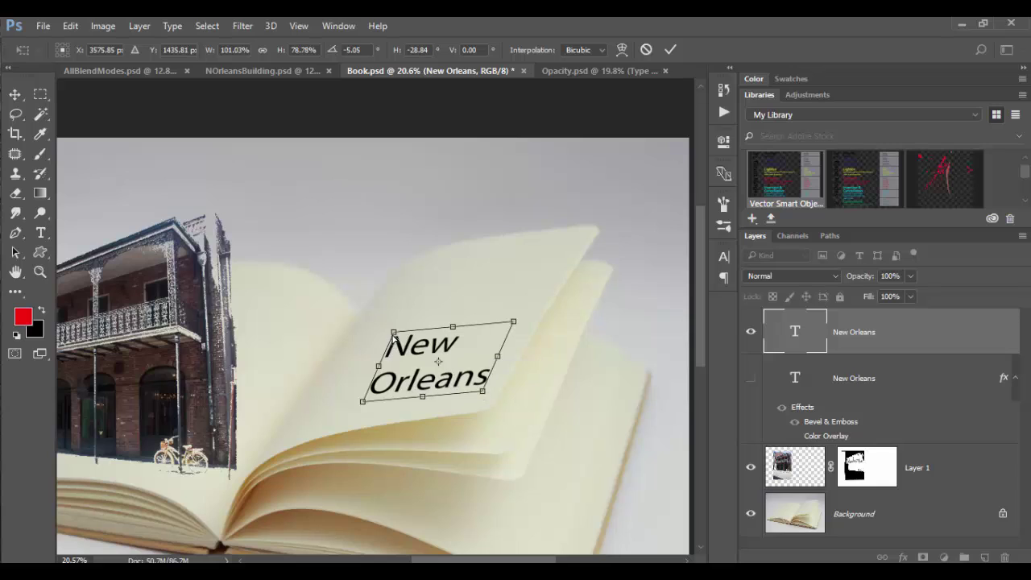
{"action": "left_click_drag", "start_coordinate": [394, 331], "coordinate": [395, 357]}
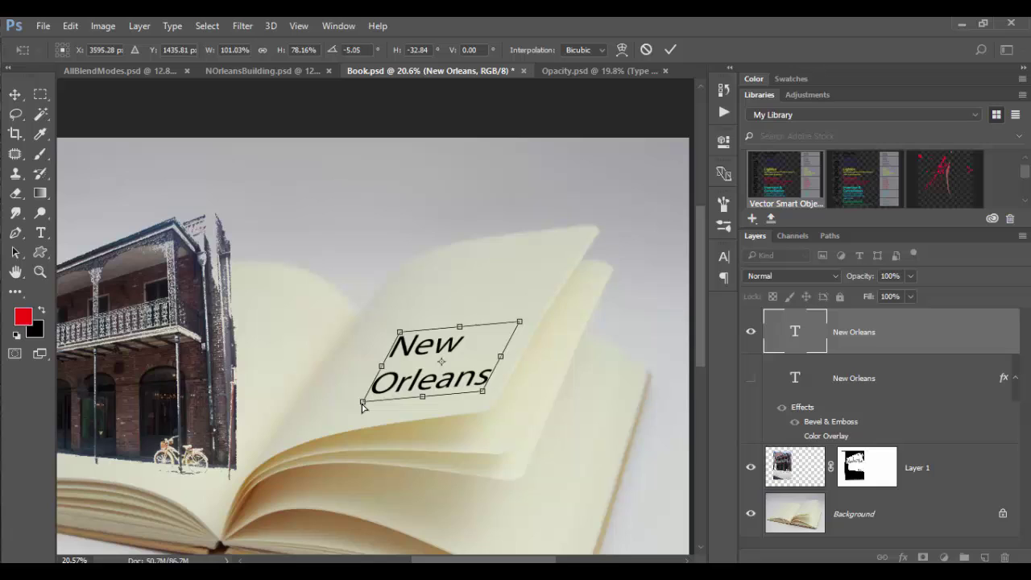
{"action": "left_click_drag", "start_coordinate": [363, 406], "coordinate": [361, 412]}
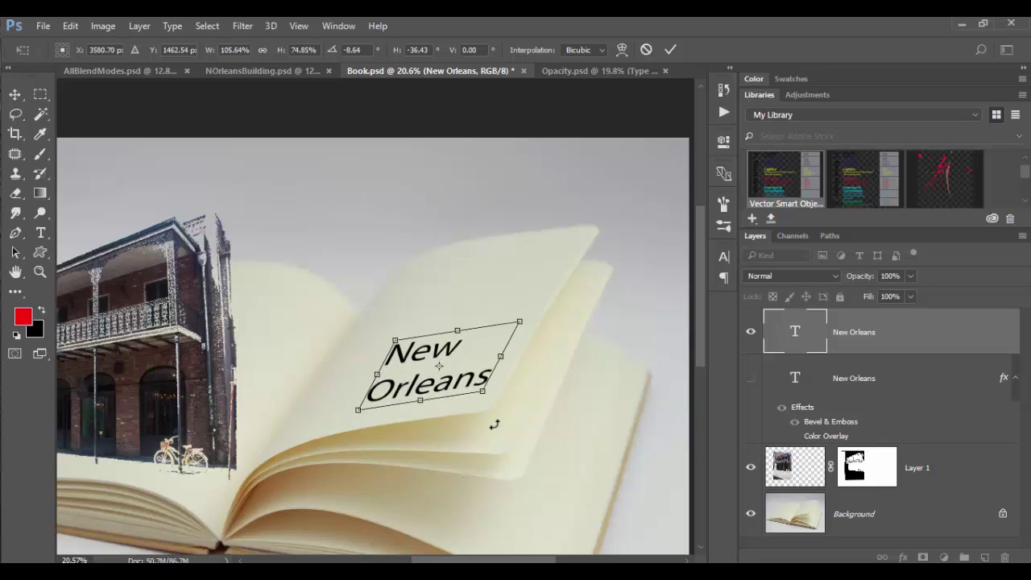
{"action": "key", "text": "Return"}
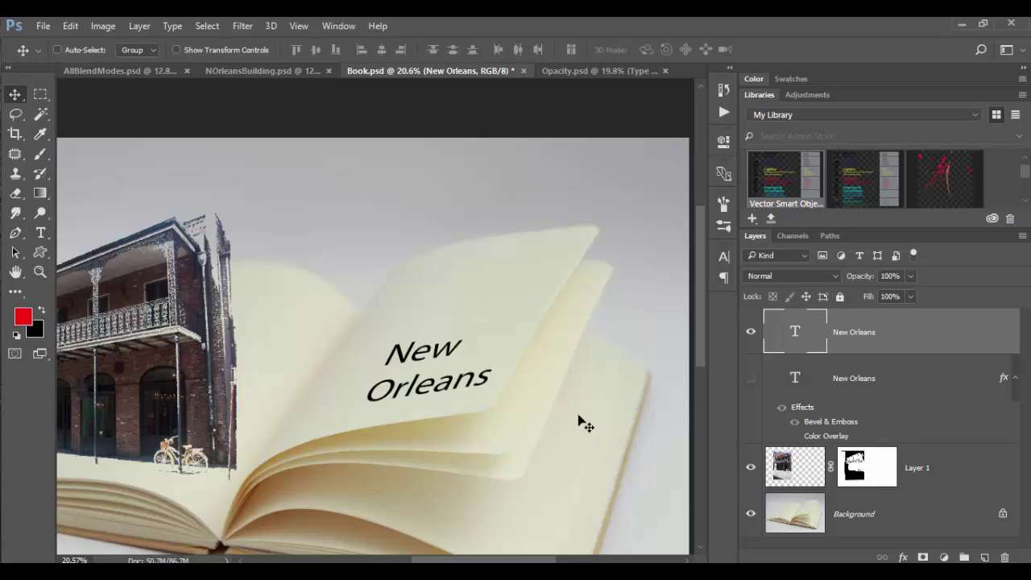
Step: Confirm the 'New Orleans' layer name and text, then open its Layer Style dialog, moved aside
{"action": "double_click", "coordinate": [916, 343]}
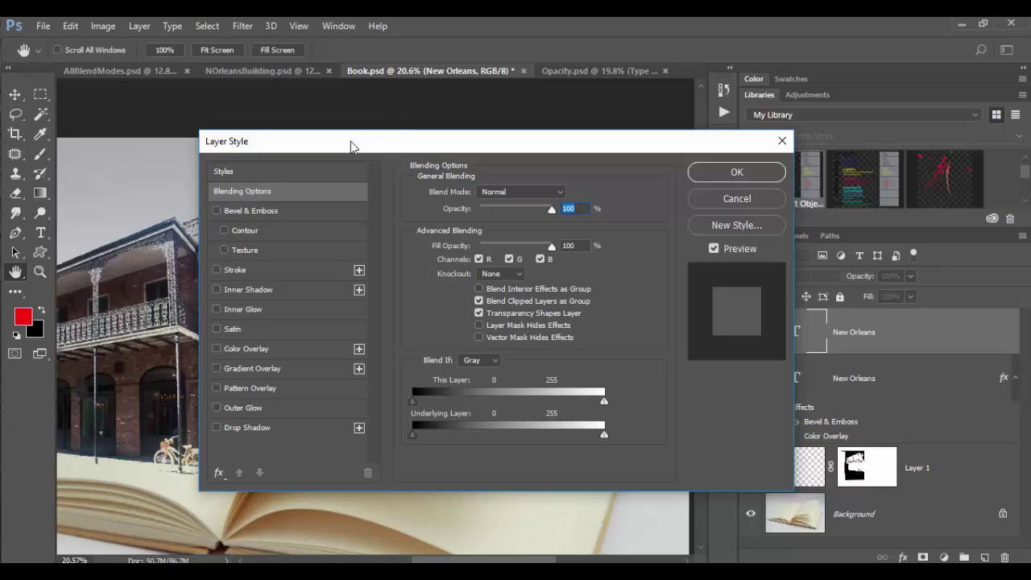
{"action": "left_click", "coordinate": [752, 199]}
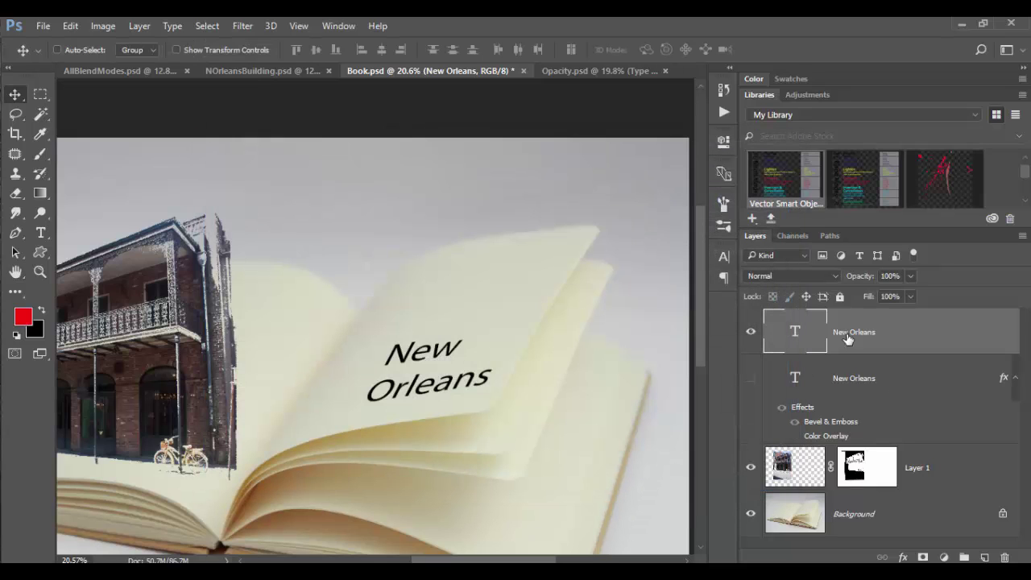
{"action": "double_click", "coordinate": [855, 332]}
{"action": "left_click", "coordinate": [908, 342]}
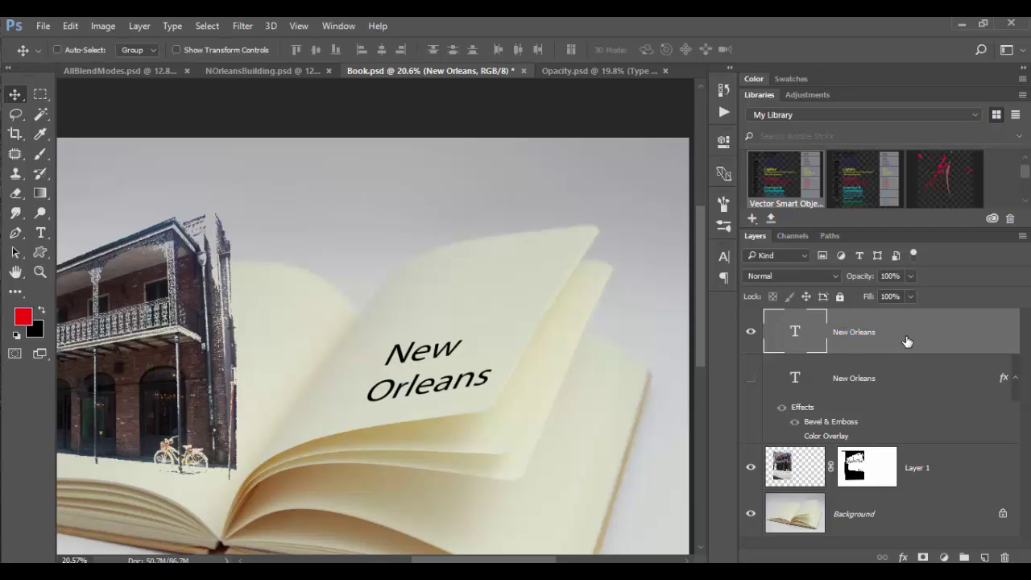
{"action": "double_click", "coordinate": [795, 331]}
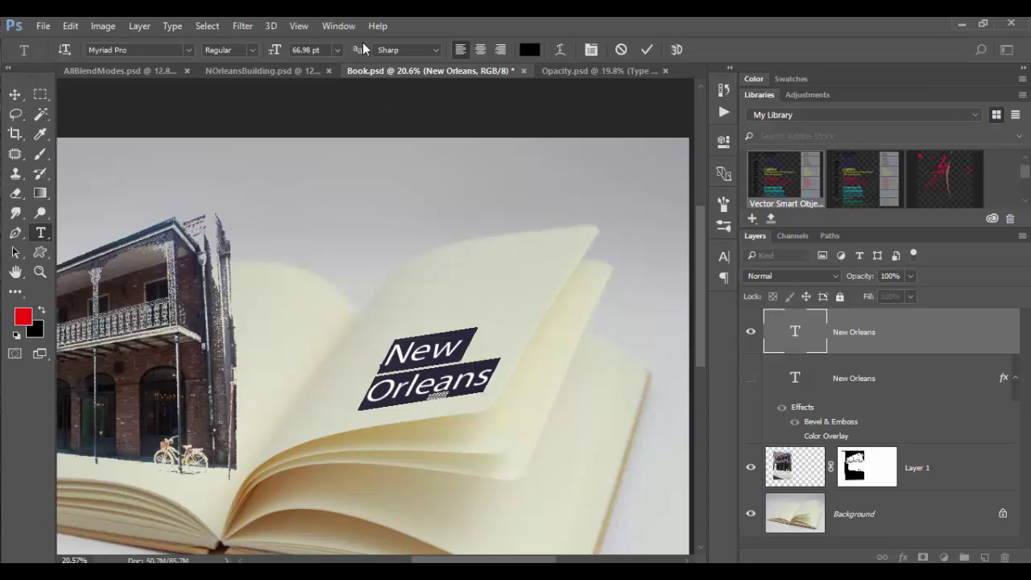
{"action": "left_click", "coordinate": [19, 94]}
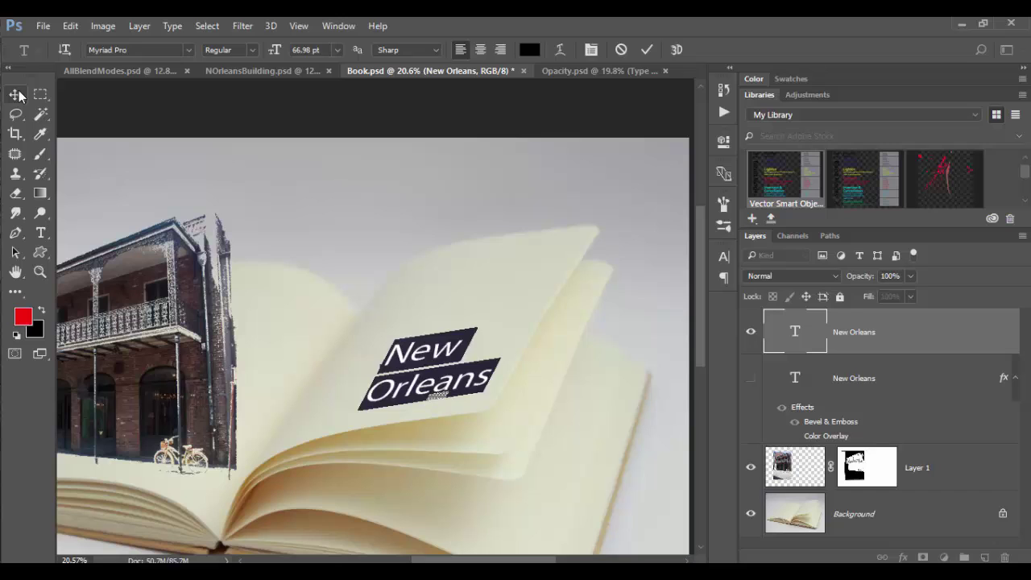
{"action": "double_click", "coordinate": [931, 341]}
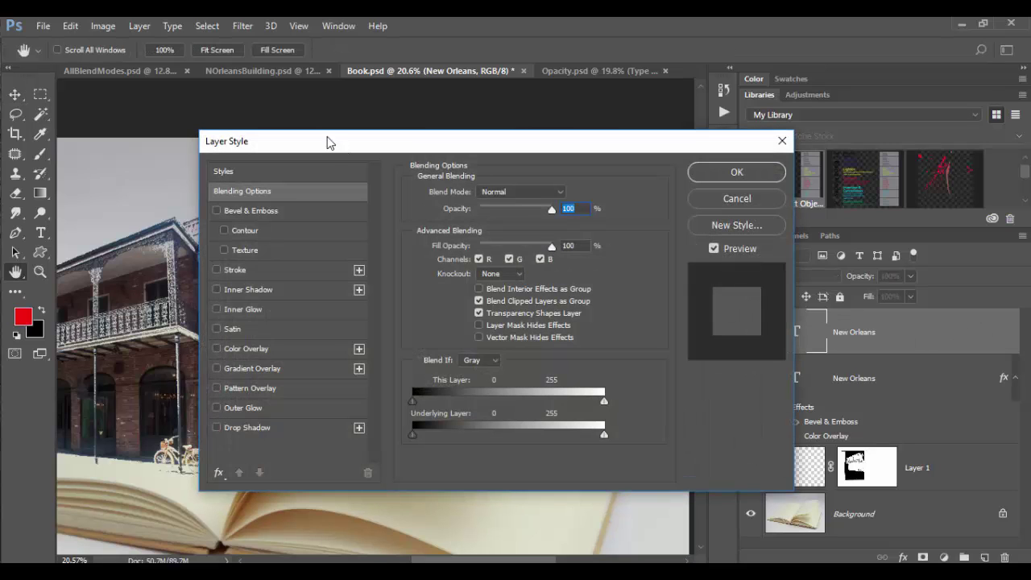
{"action": "left_click_drag", "start_coordinate": [324, 143], "coordinate": [645, 132]}
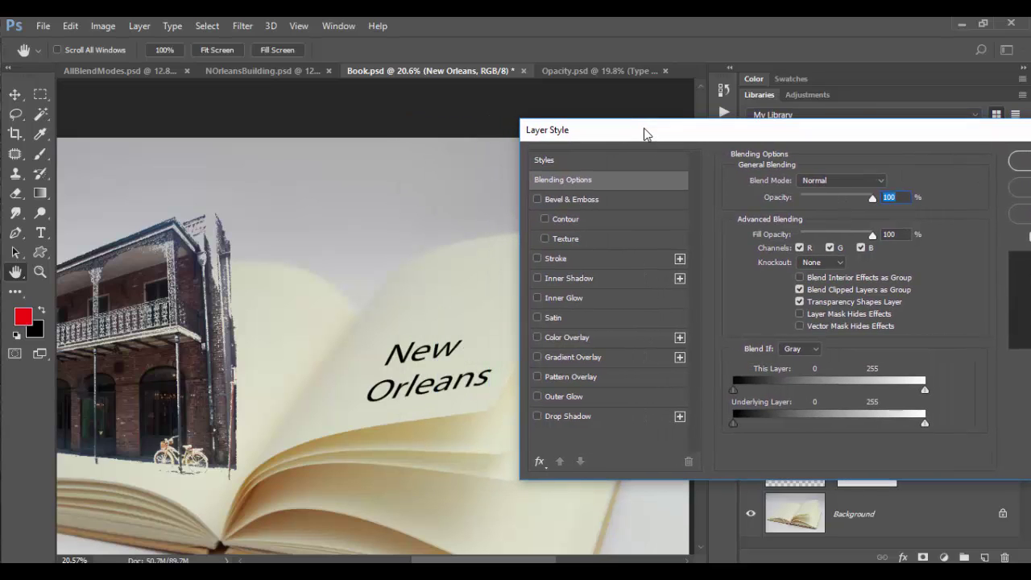
Step: Turn on Bevel & Emboss for the title and keep the Inner Bevel style
{"action": "left_click", "coordinate": [575, 199]}
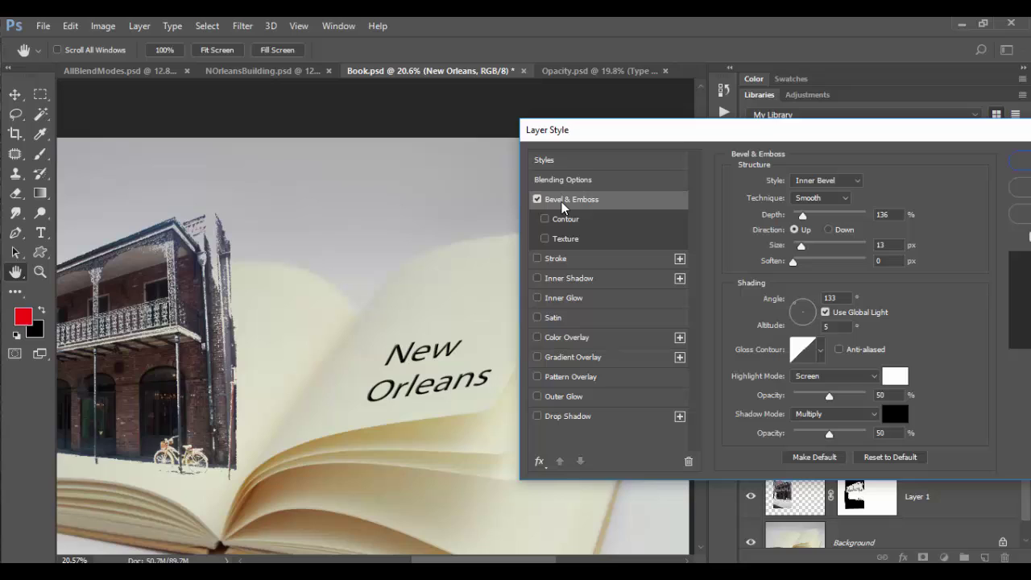
{"action": "left_click", "coordinate": [571, 184]}
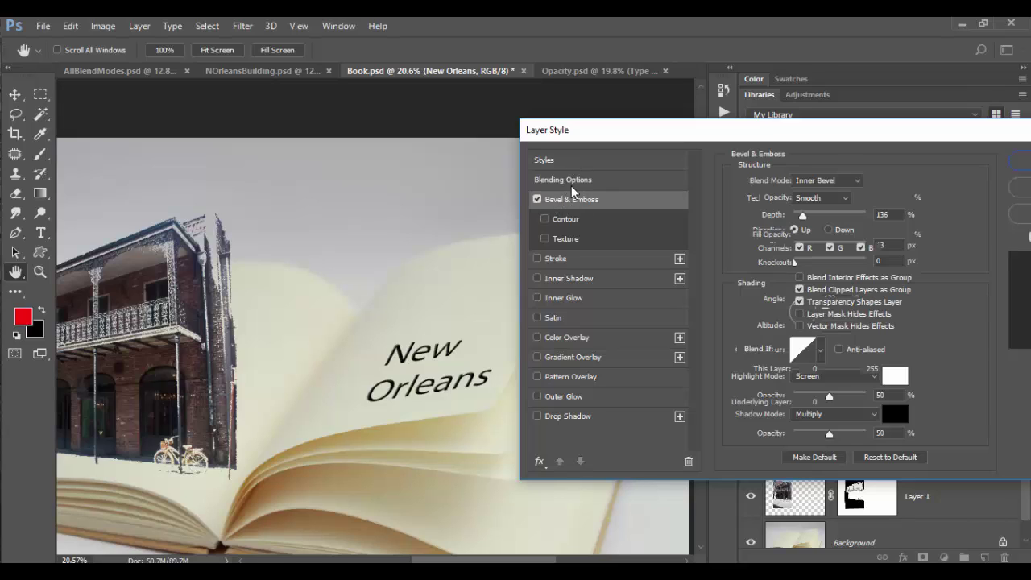
{"action": "left_click", "coordinate": [537, 200]}
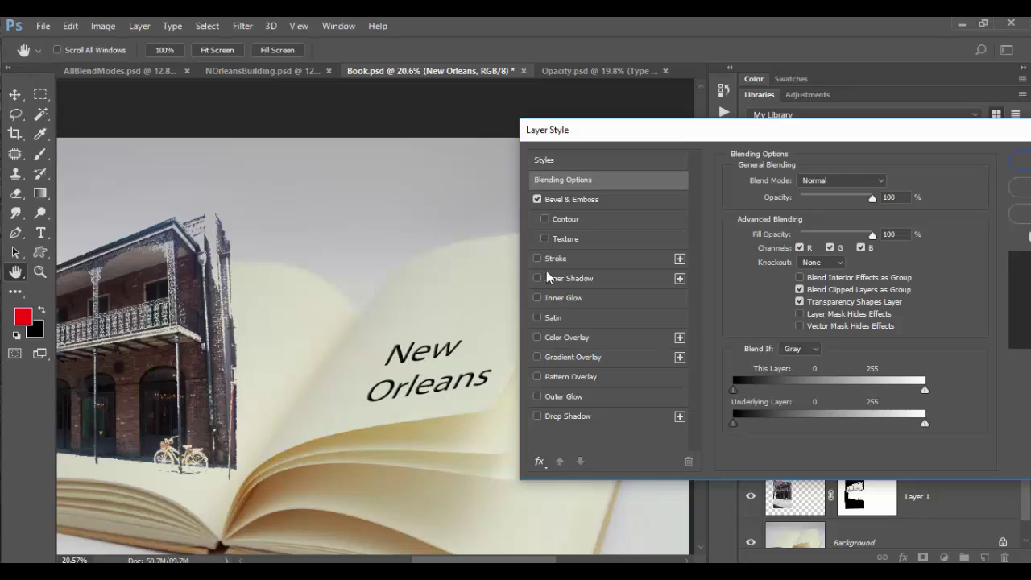
{"action": "left_click", "coordinate": [580, 200]}
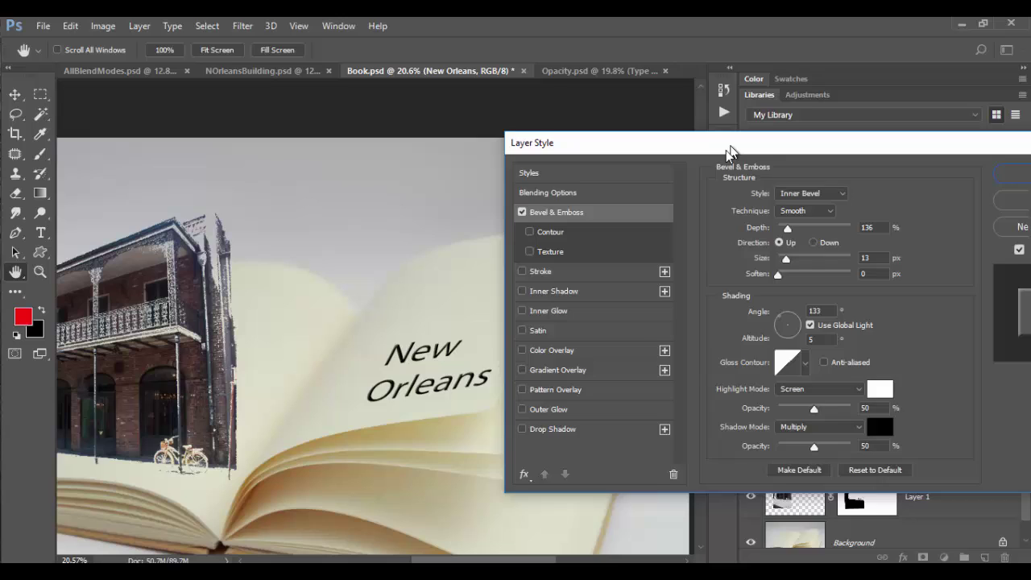
{"action": "left_click_drag", "start_coordinate": [728, 153], "coordinate": [709, 171]}
{"action": "left_click", "coordinate": [808, 212]}
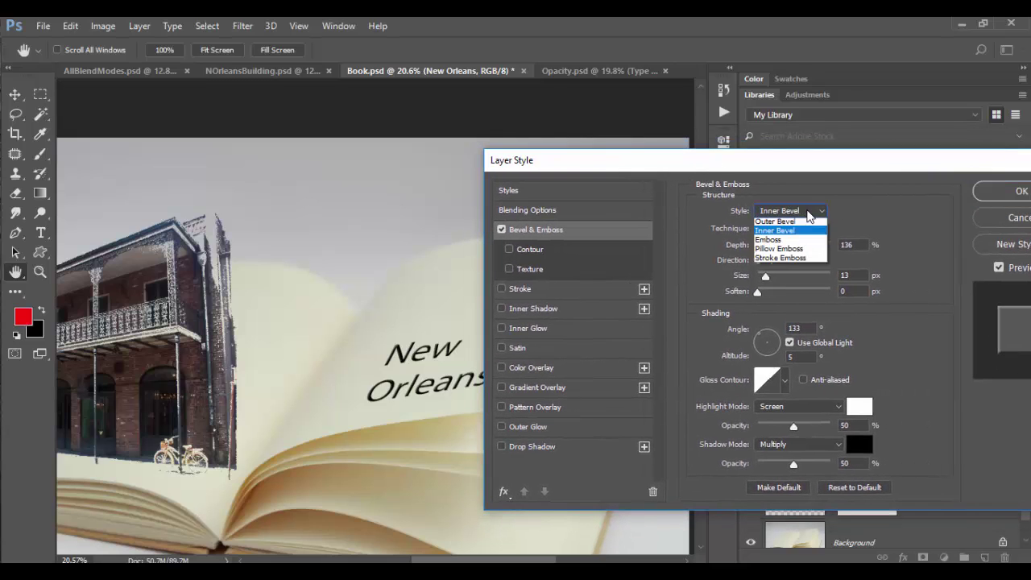
{"action": "left_click", "coordinate": [804, 230]}
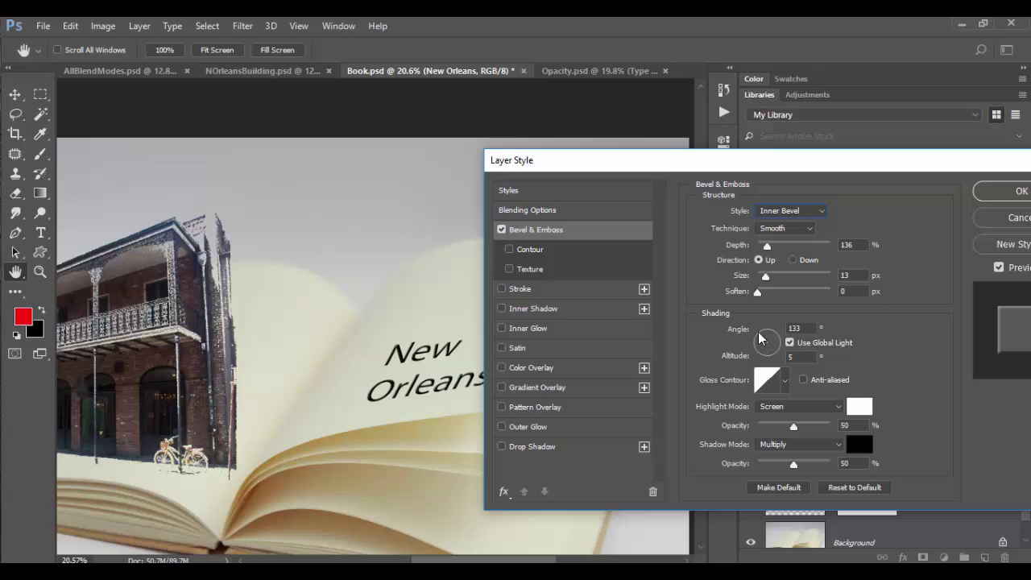
Step: Adjust the bevel's shading angle and apply the effect
{"action": "mouse_move", "coordinate": [759, 338]}
{"action": "left_mouse_down"}
{"action": "mouse_move", "coordinate": [775, 353]}
{"action": "mouse_move", "coordinate": [760, 359]}
{"action": "mouse_move", "coordinate": [760, 337]}
{"action": "left_mouse_up"}
{"action": "left_click_drag", "start_coordinate": [762, 339], "coordinate": [761, 335]}
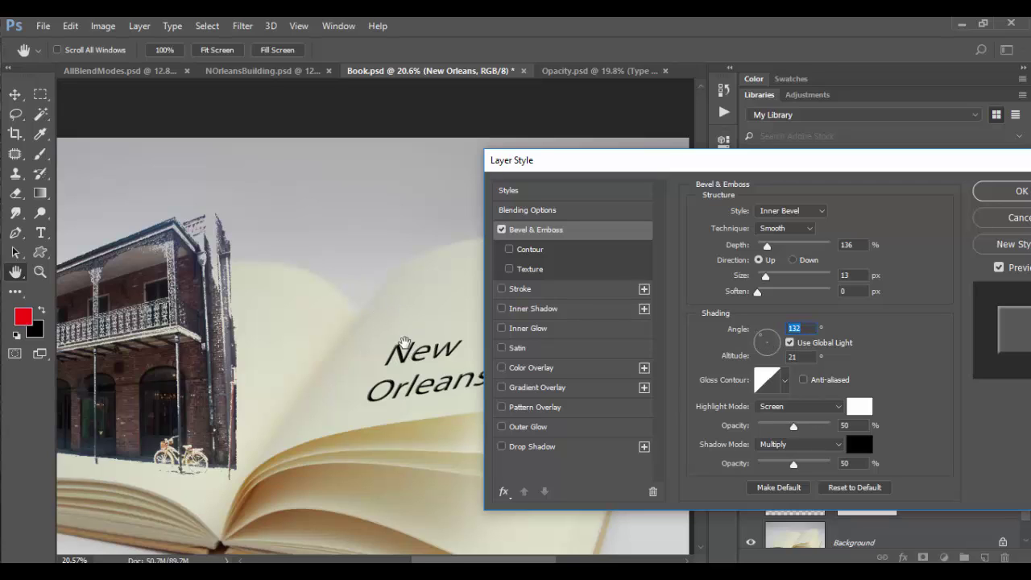
{"action": "left_click", "coordinate": [1019, 193]}
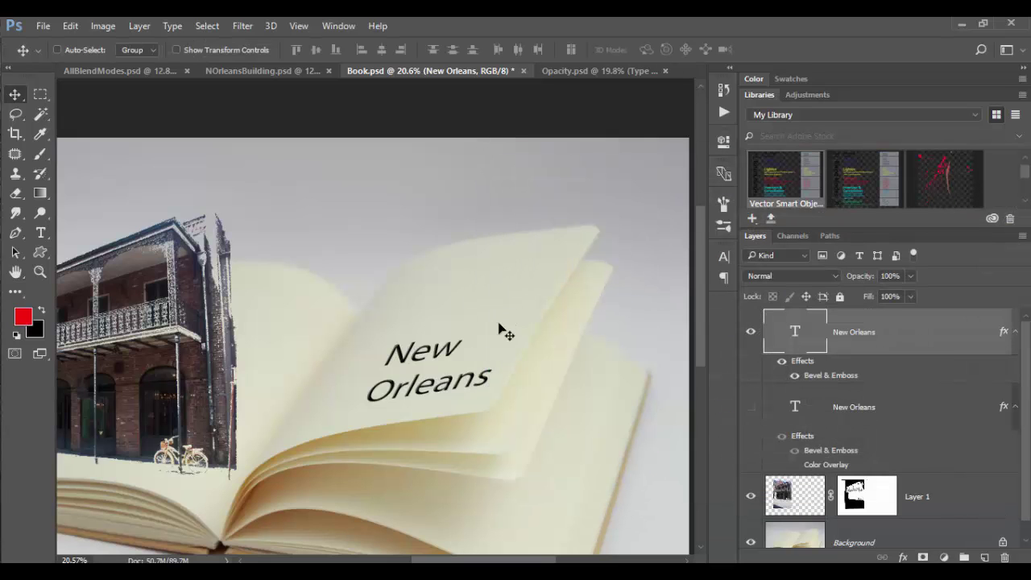
{"action": "key", "text": "z"}
{"action": "left_click_drag", "start_coordinate": [405, 352], "coordinate": [492, 368]}
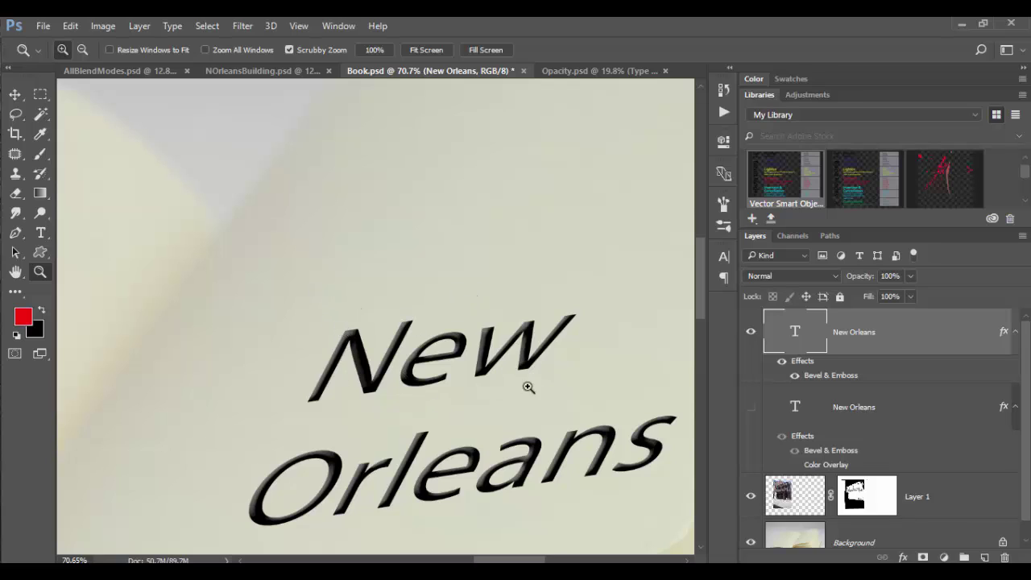
{"action": "left_click_drag", "start_coordinate": [510, 402], "coordinate": [483, 378]}
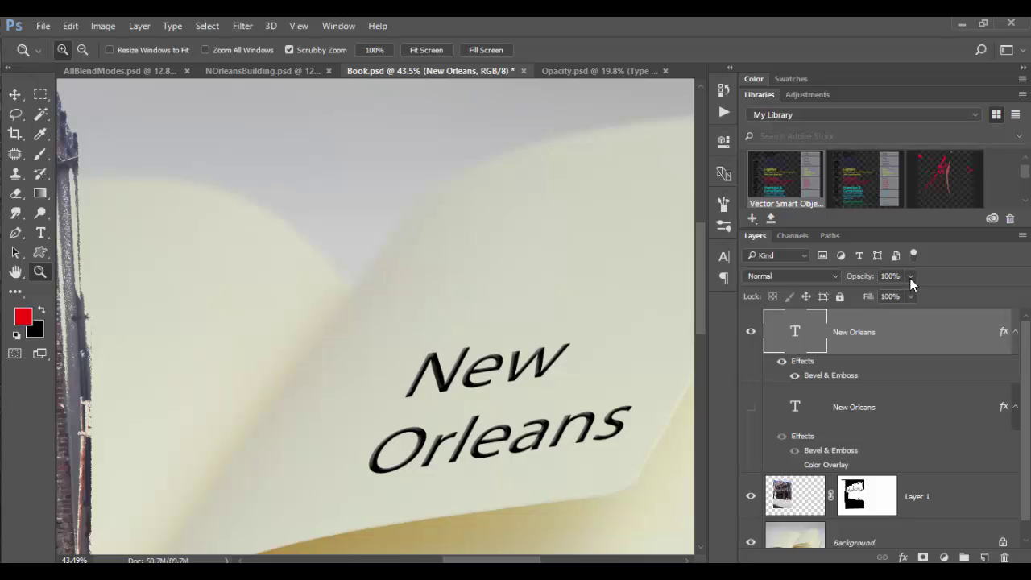
{"action": "left_click", "coordinate": [604, 71]}
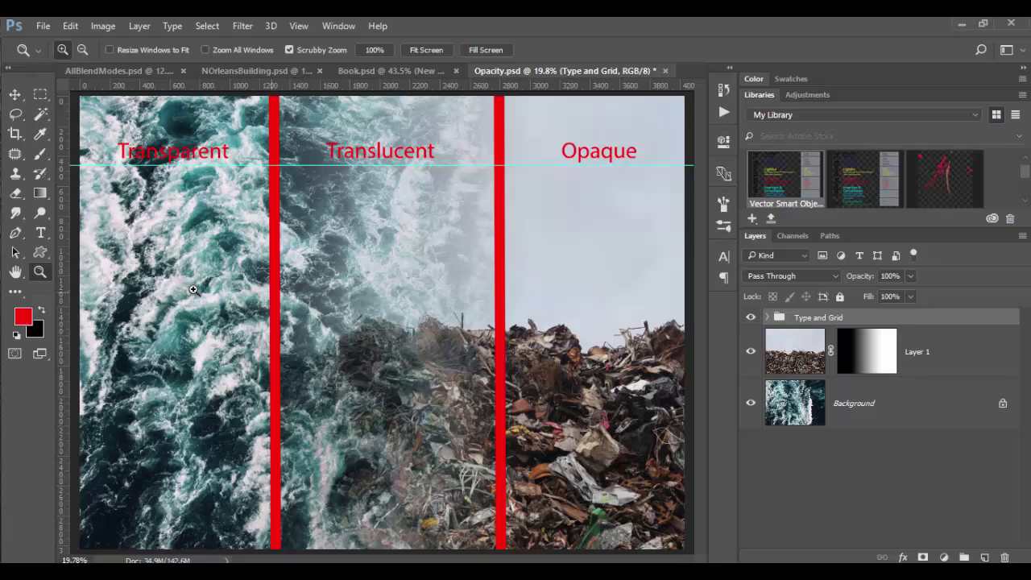
{"action": "left_click", "coordinate": [390, 71]}
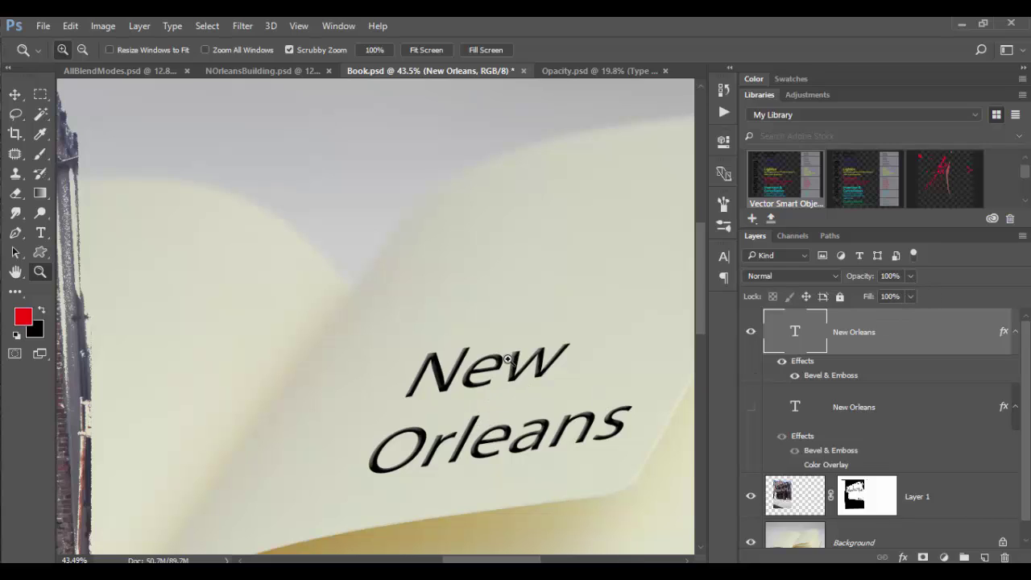
Step: Lower the New Orleans text layer's Fill to 0%, leaving only the embossed edges visible
{"action": "left_click", "coordinate": [910, 297]}
{"action": "left_click_drag", "start_coordinate": [906, 311], "coordinate": [831, 315]}
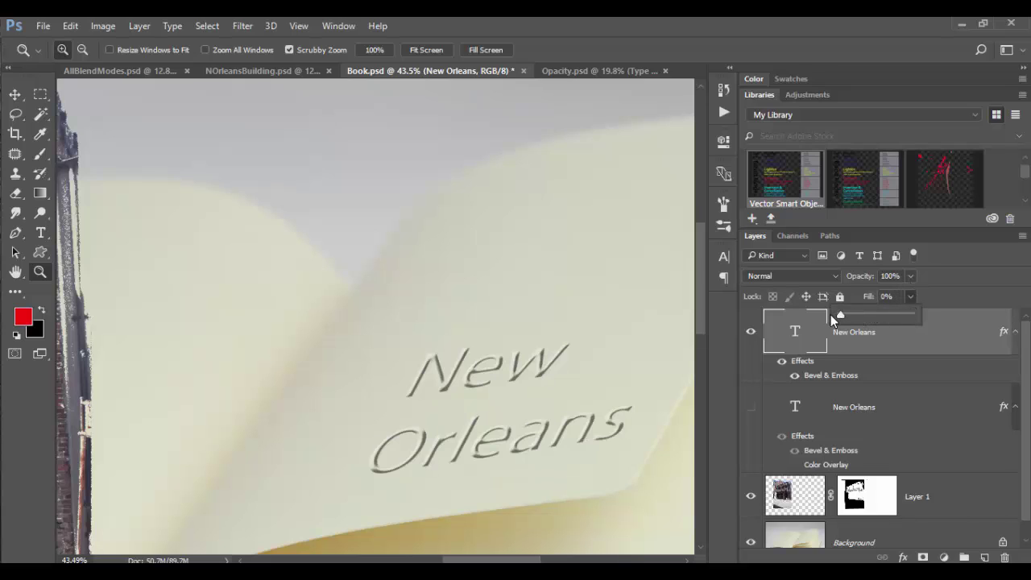
{"action": "left_click_drag", "start_coordinate": [489, 385], "coordinate": [536, 395]}
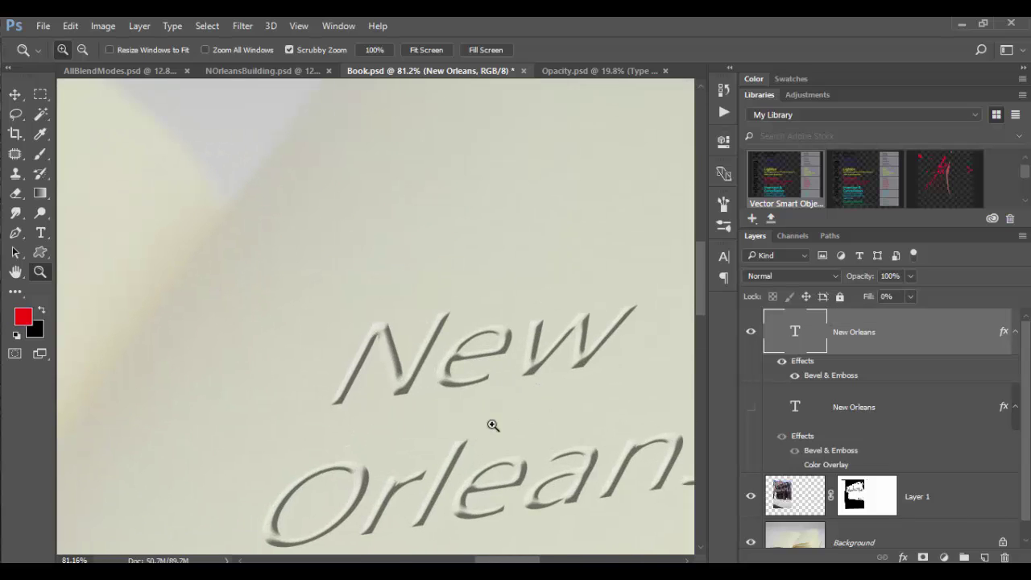
{"action": "left_click_drag", "start_coordinate": [492, 426], "coordinate": [438, 421]}
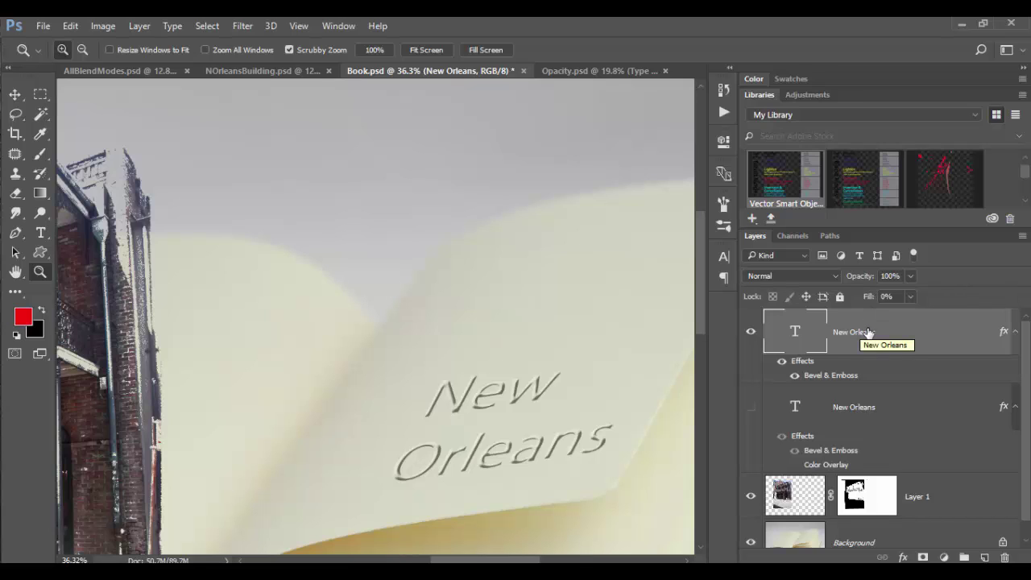
Step: Switch the New Orleans text layer's blend mode to Dissolve for grainy lettering edges
{"action": "left_click", "coordinate": [807, 276]}
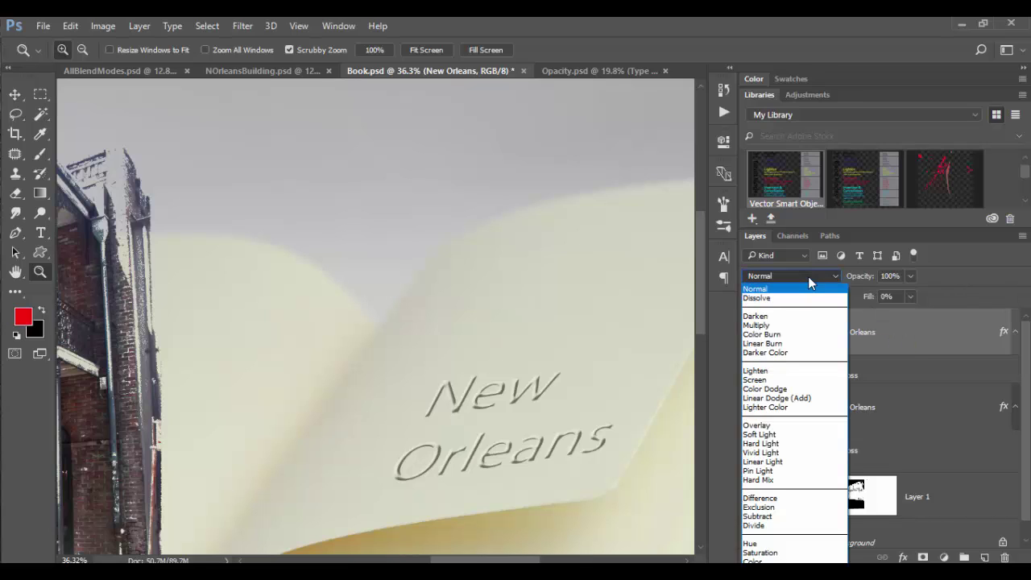
{"action": "left_click", "coordinate": [808, 297]}
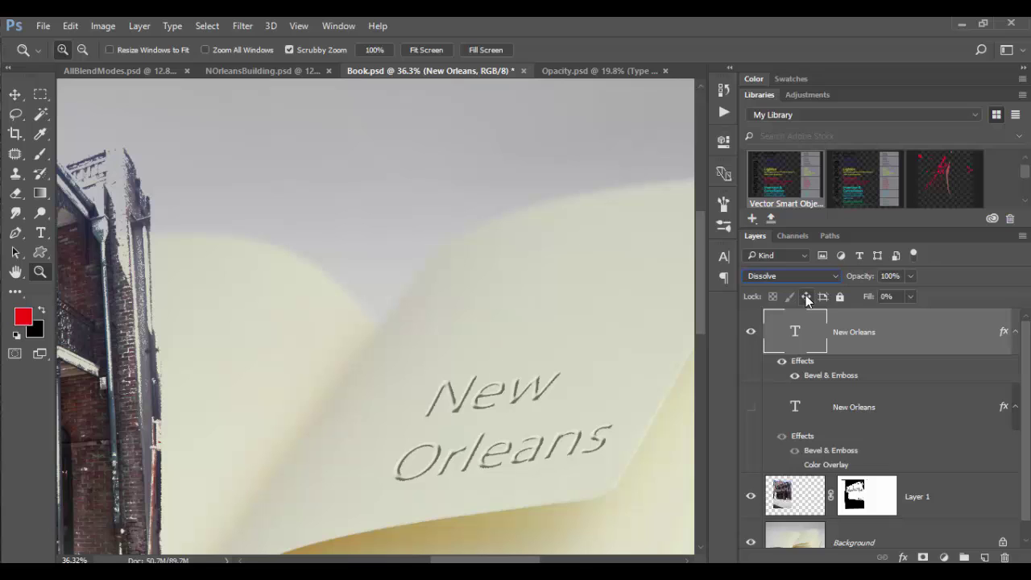
{"action": "left_click_drag", "start_coordinate": [483, 414], "coordinate": [542, 365]}
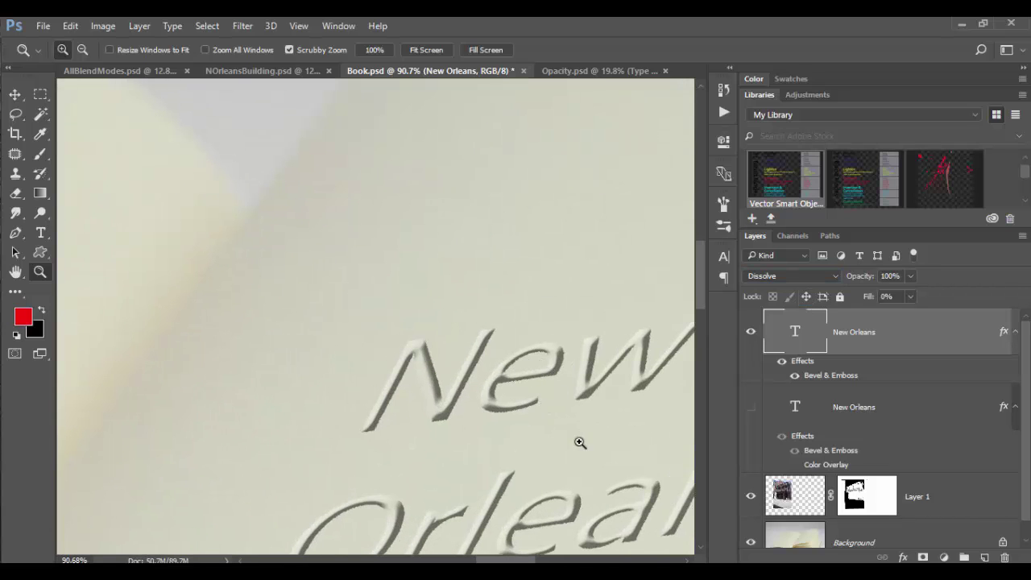
{"action": "left_click_drag", "start_coordinate": [580, 442], "coordinate": [608, 480]}
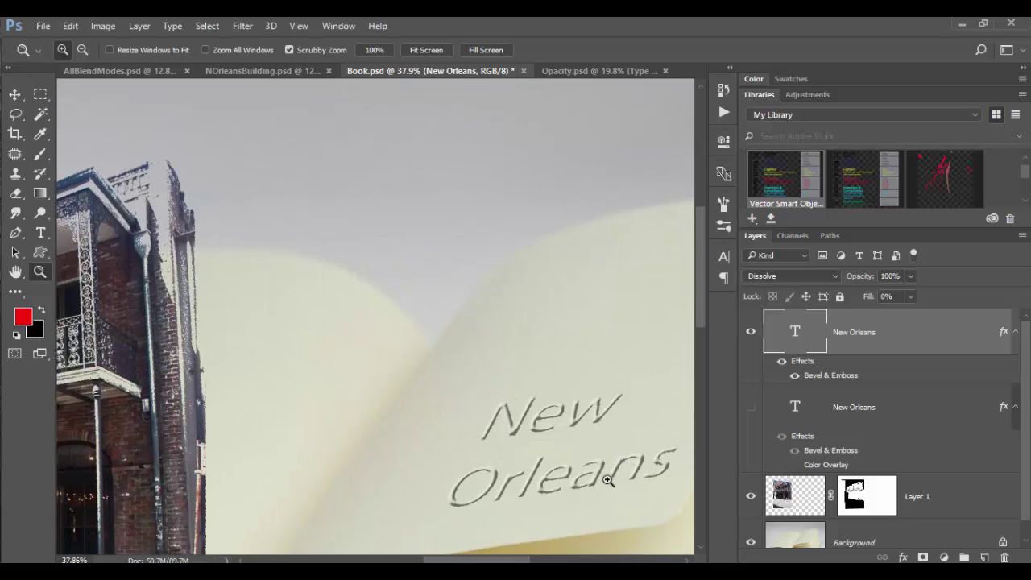
Step: In the layer's Bevel & Emboss style, set the lighting angle to 90° and altitude to 11°
{"action": "double_click", "coordinate": [903, 329]}
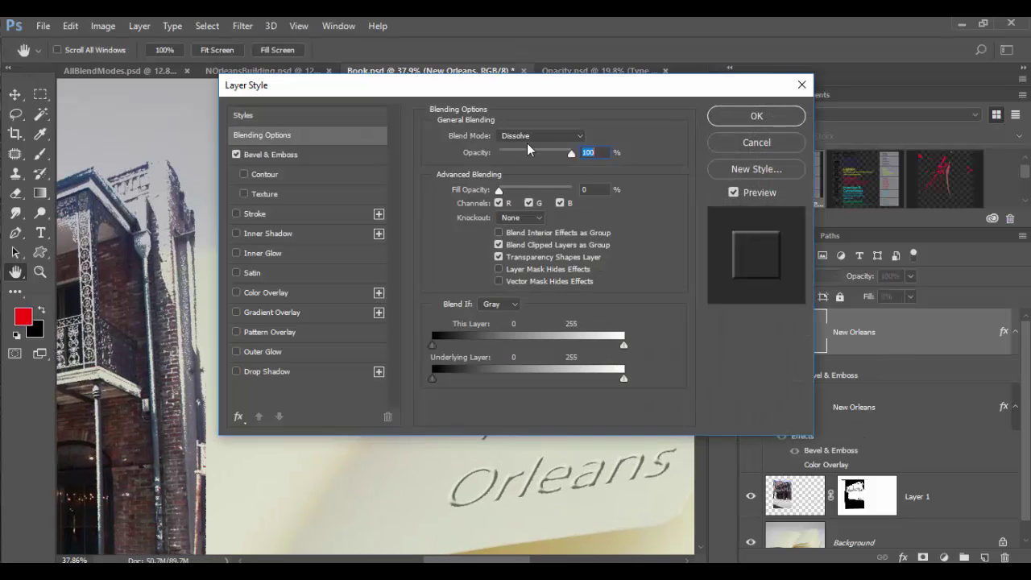
{"action": "left_click_drag", "start_coordinate": [512, 98], "coordinate": [194, 114]}
{"action": "left_click", "coordinate": [162, 173]}
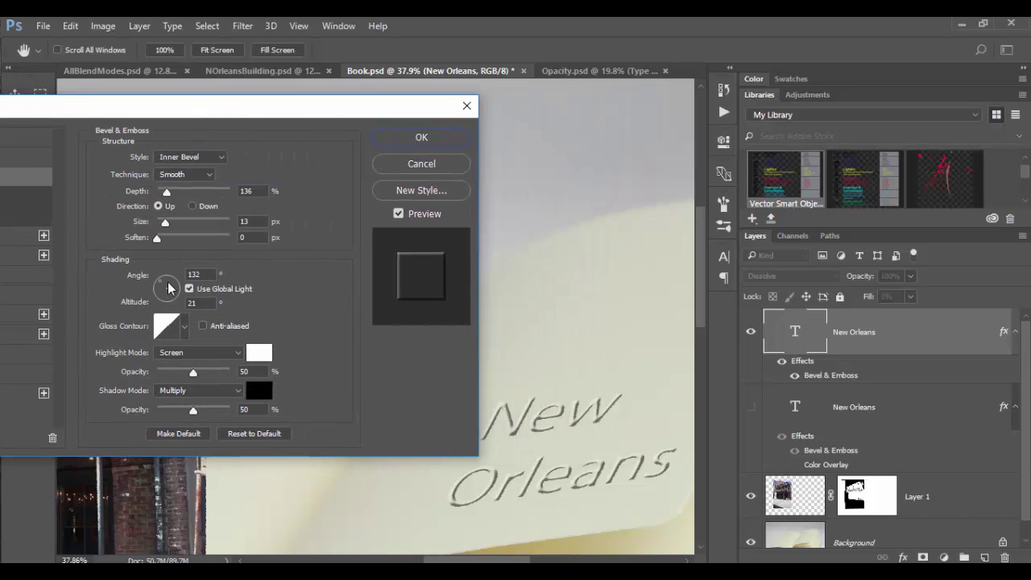
{"action": "left_click", "coordinate": [171, 286]}
{"action": "left_click_drag", "start_coordinate": [171, 285], "coordinate": [167, 282]}
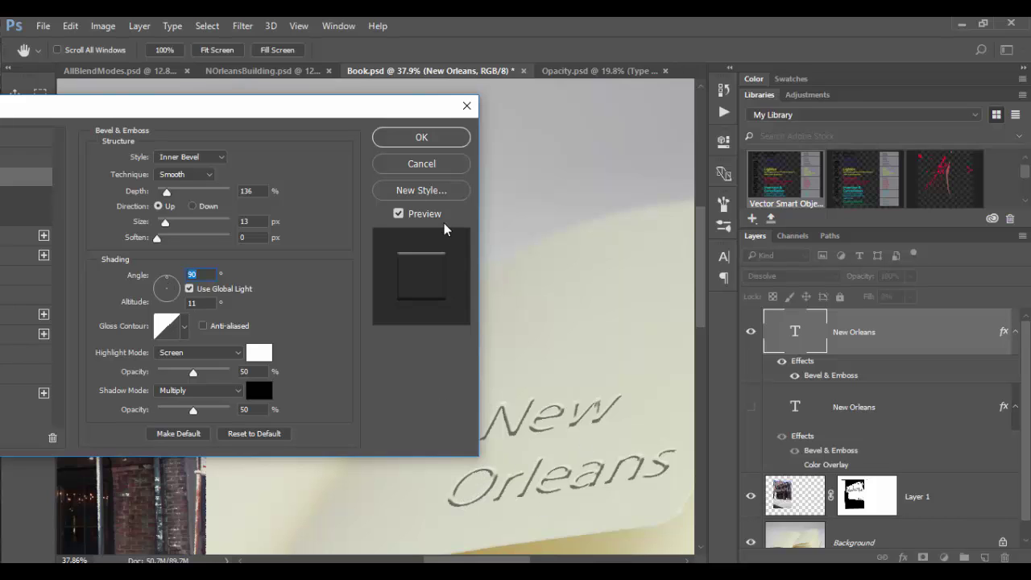
{"action": "left_click", "coordinate": [427, 137]}
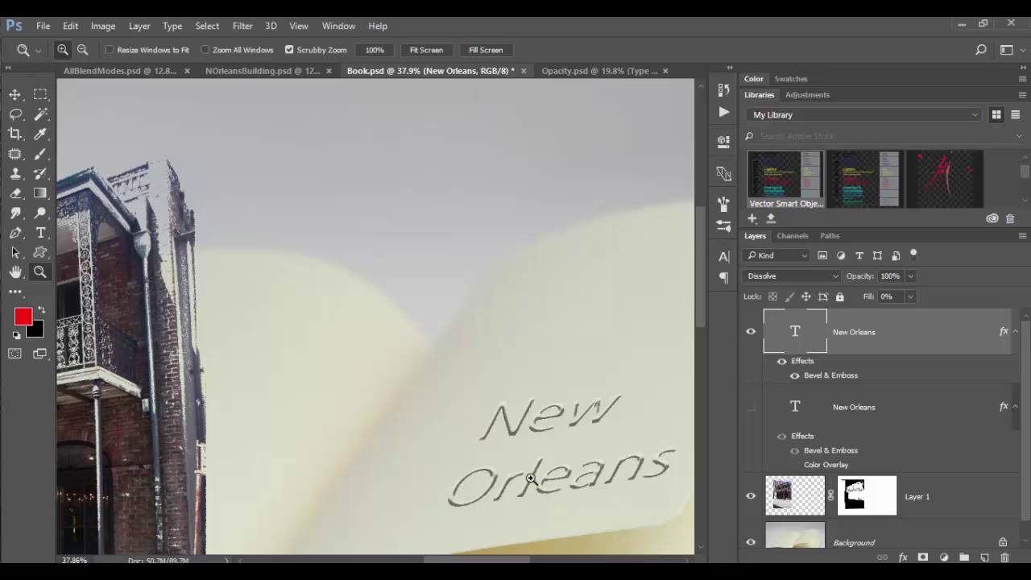
{"action": "mouse_move", "coordinate": [541, 448]}
{"action": "left_mouse_down"}
{"action": "mouse_move", "coordinate": [631, 449]}
{"action": "mouse_move", "coordinate": [523, 447]}
{"action": "left_mouse_up"}
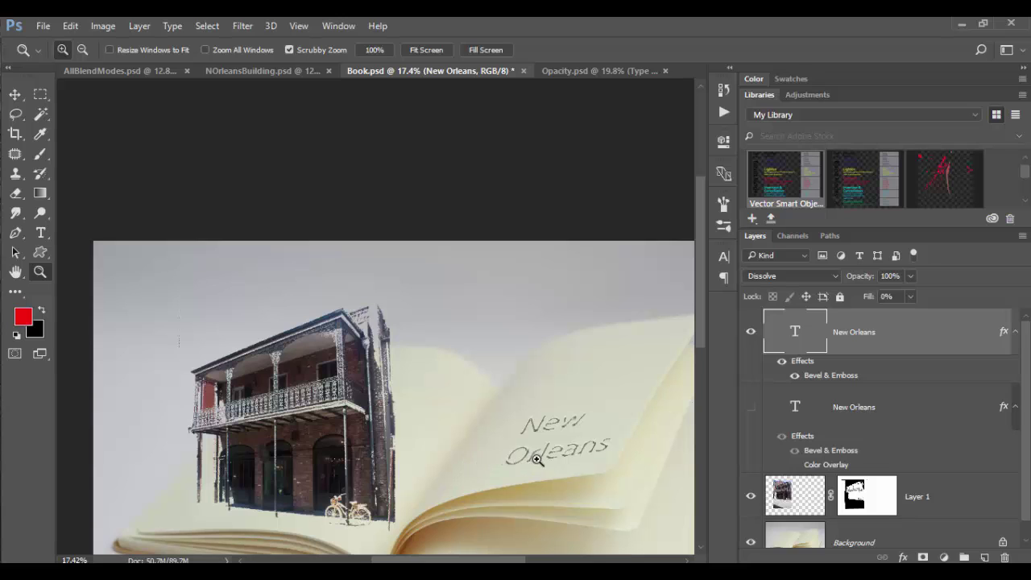
{"action": "left_click_drag", "start_coordinate": [547, 472], "coordinate": [509, 398]}
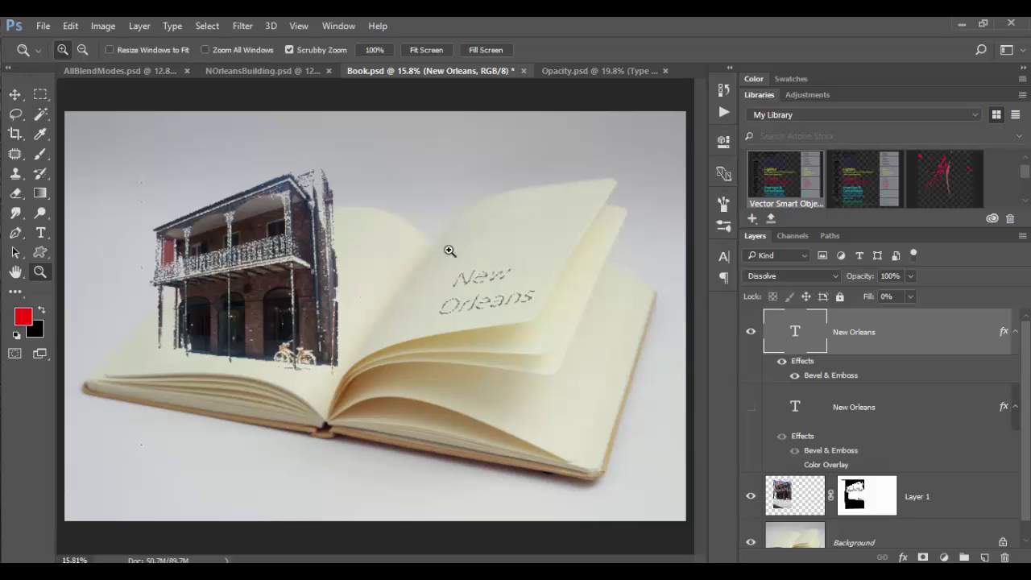
{"action": "left_click_drag", "start_coordinate": [145, 168], "coordinate": [202, 196]}
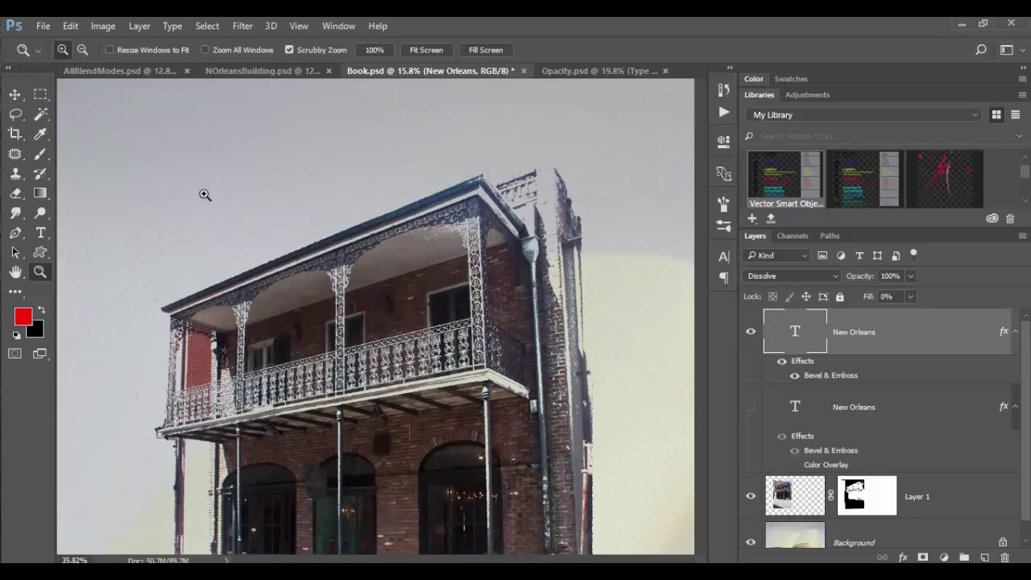
{"action": "left_click", "coordinate": [881, 486]}
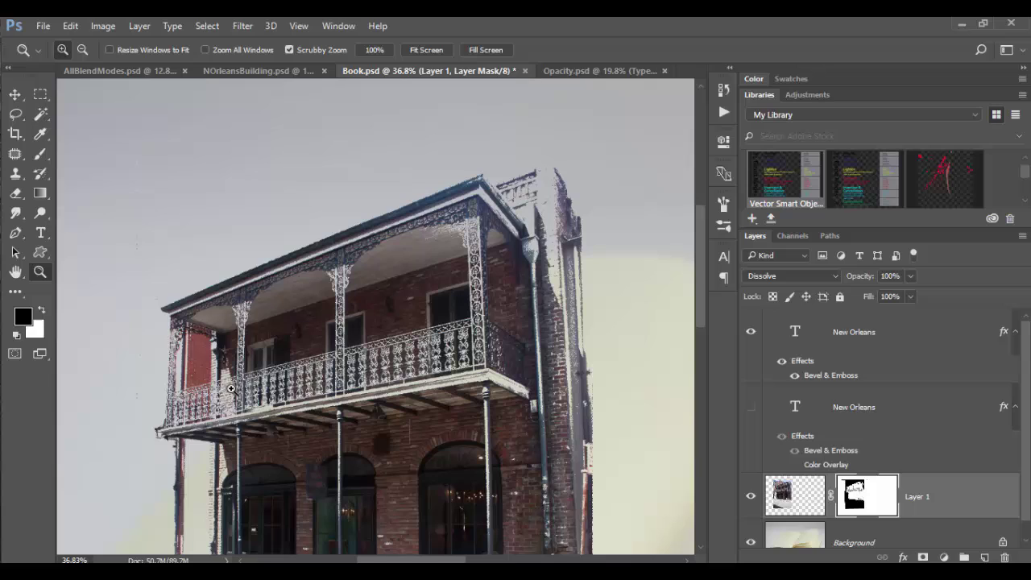
{"action": "key", "text": "b"}
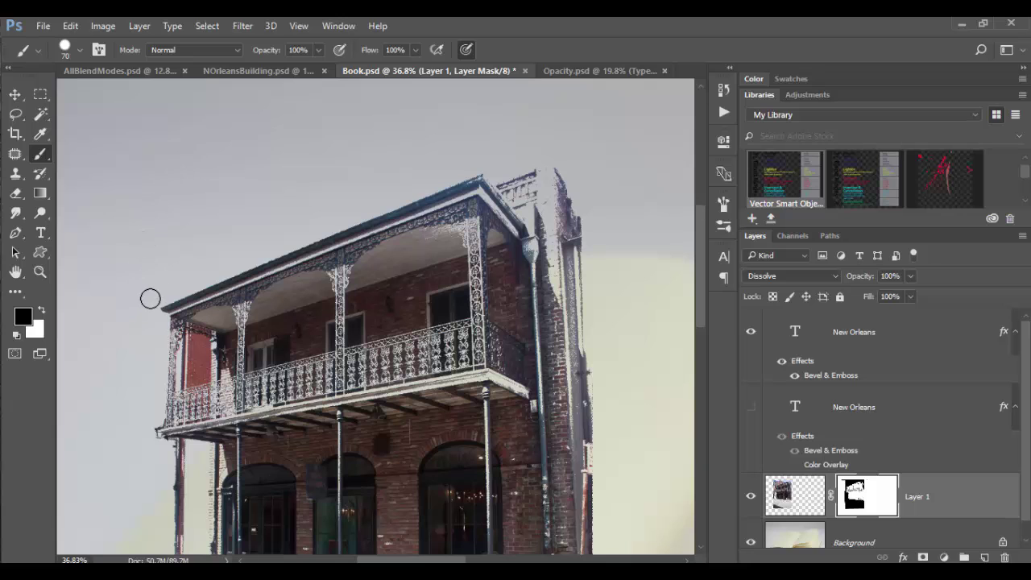
{"action": "key", "text": "z"}
{"action": "key", "text": "ctrl+0"}
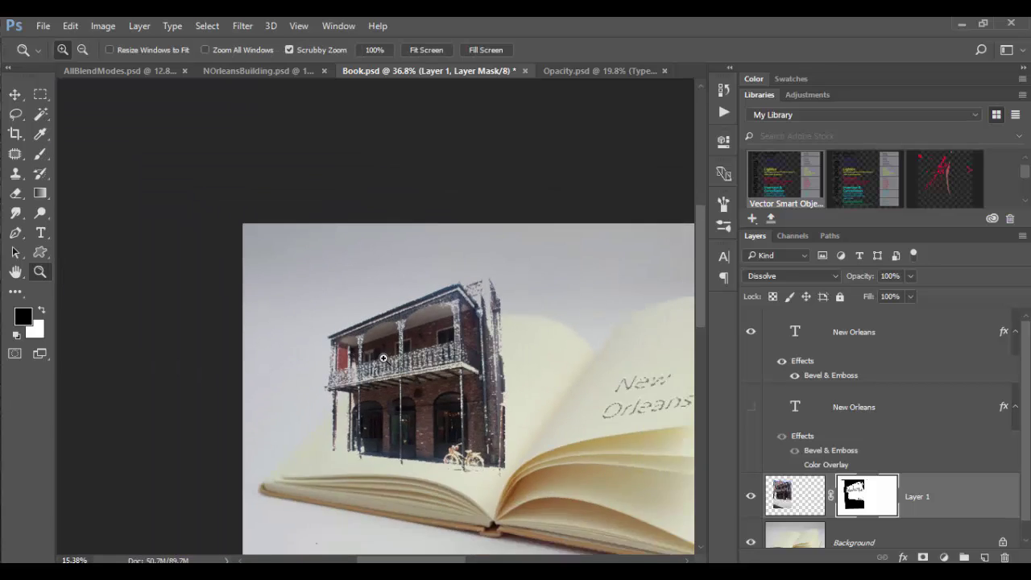
{"action": "left_click_drag", "start_coordinate": [455, 371], "coordinate": [425, 363]}
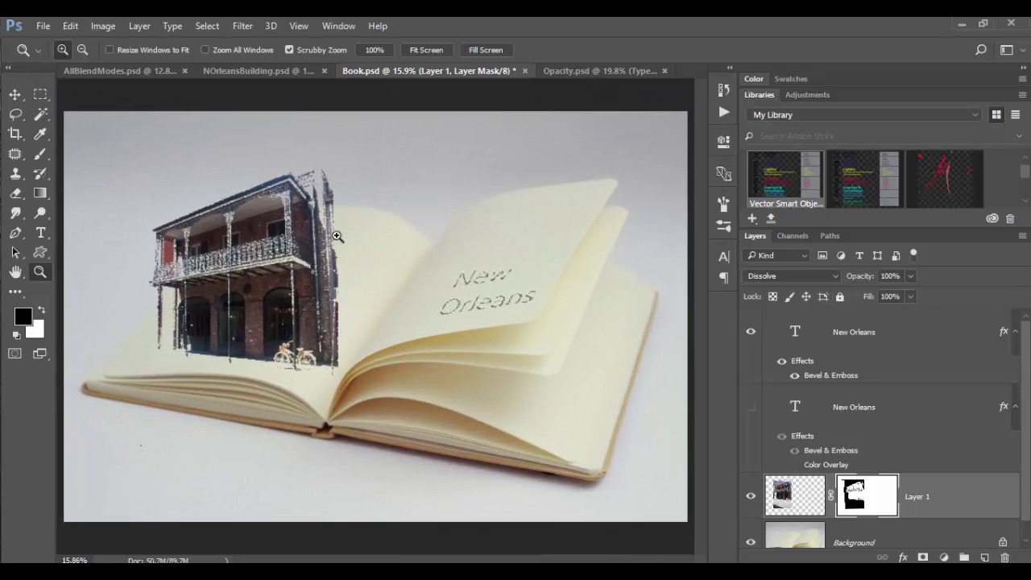
{"action": "left_click", "coordinate": [121, 71]}
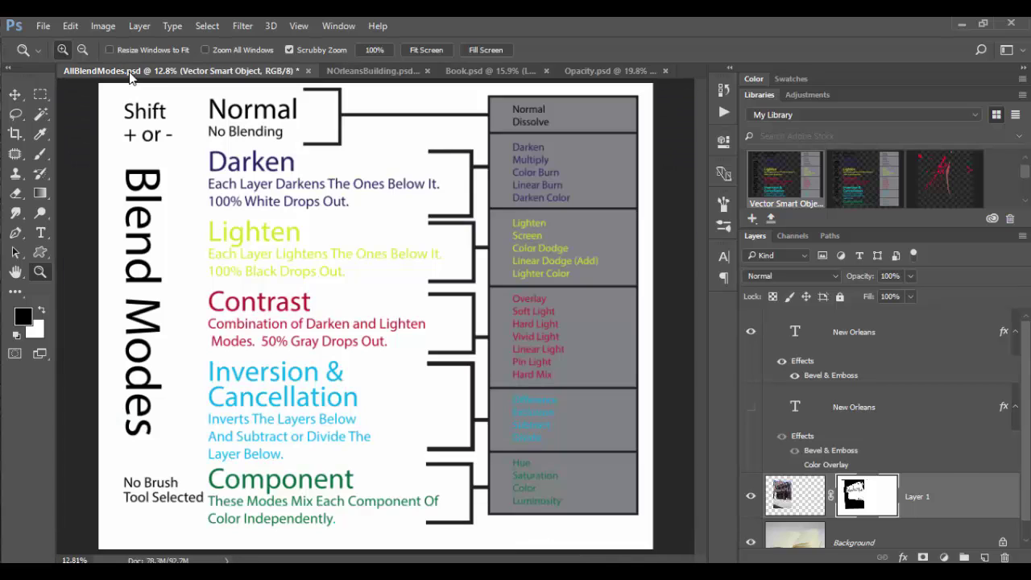
{"action": "left_click", "coordinate": [619, 69]}
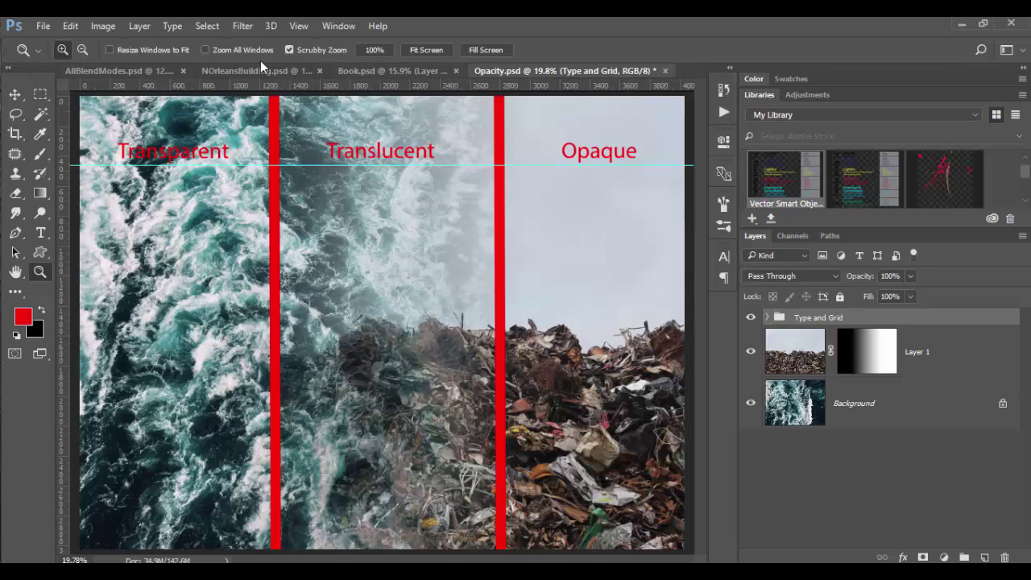
{"action": "left_click", "coordinate": [114, 67]}
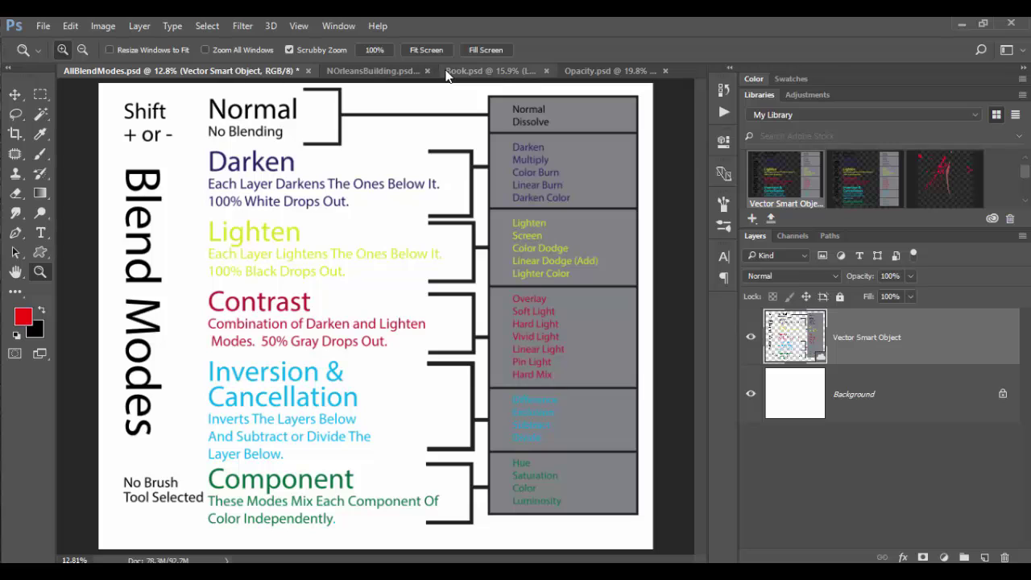
{"action": "left_click", "coordinate": [500, 71]}
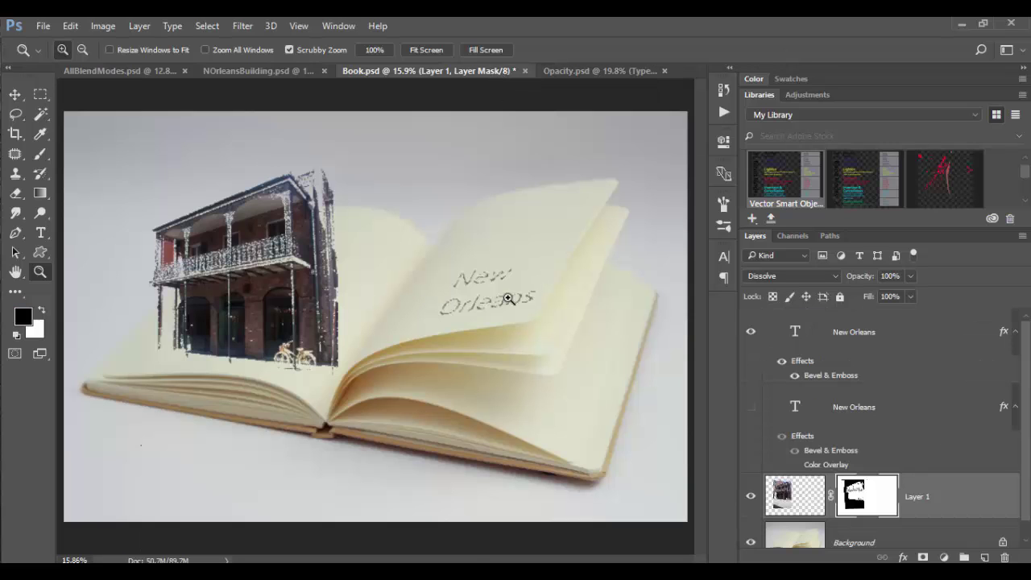